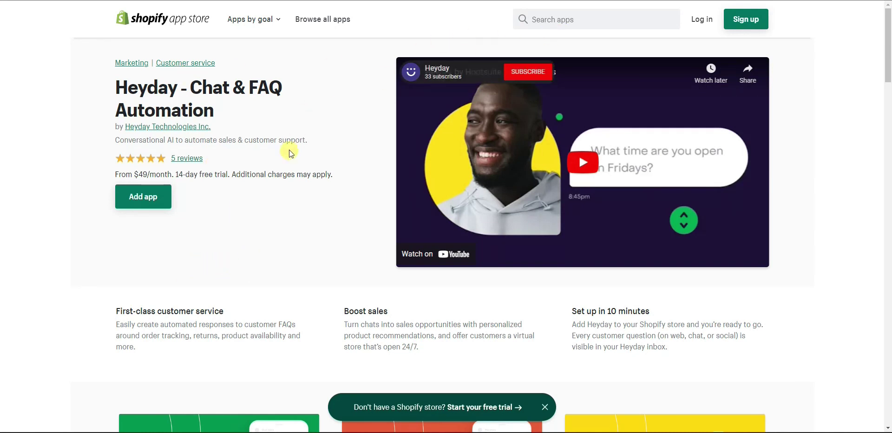
Step: Look over the Heyday - Chat & FAQ Automation listing in the Shopify App Store
scroll(146, 263, "down", 2)
scroll(299, 267, "up", 2)
scroll(246, 264, "down", 2)
scroll(291, 265, "up", 2)
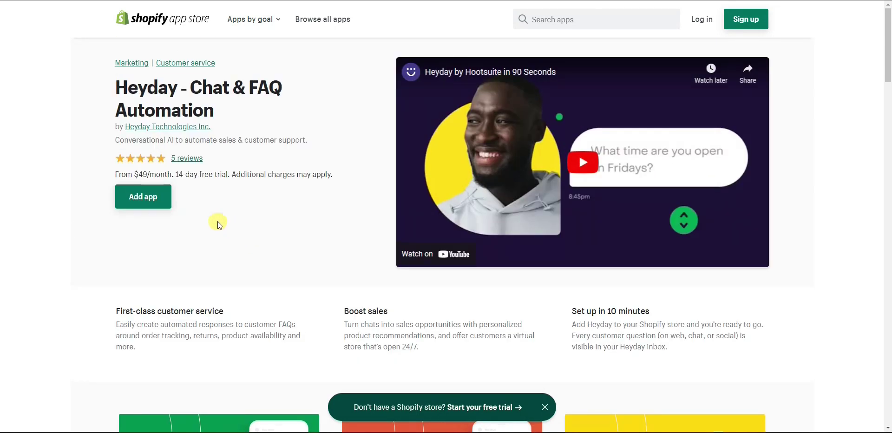
scroll(189, 211, "down", 4)
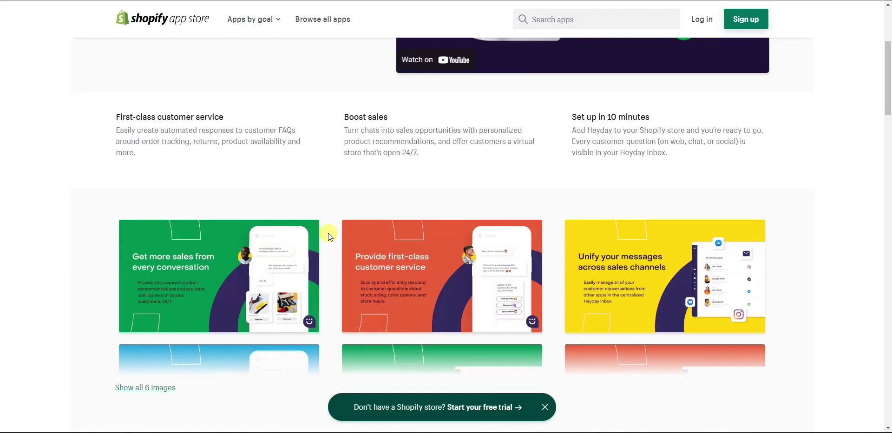
scroll(226, 275, "down", 2)
scroll(225, 275, "up", 6)
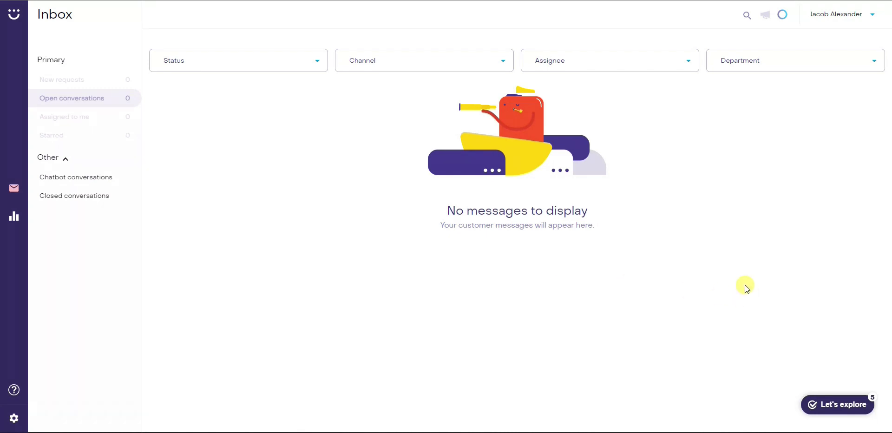
Step: In Heyday, start the onboarding task for branding the chat widget and dismiss the Appearance tip
left_click(820, 402)
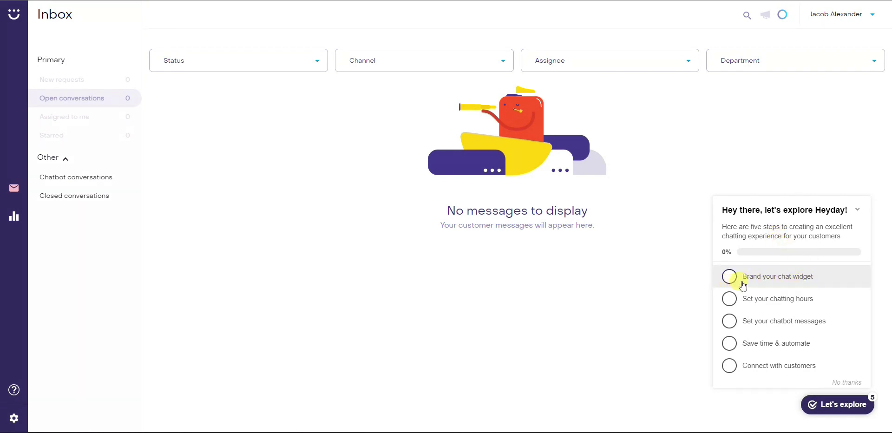
left_click(785, 279)
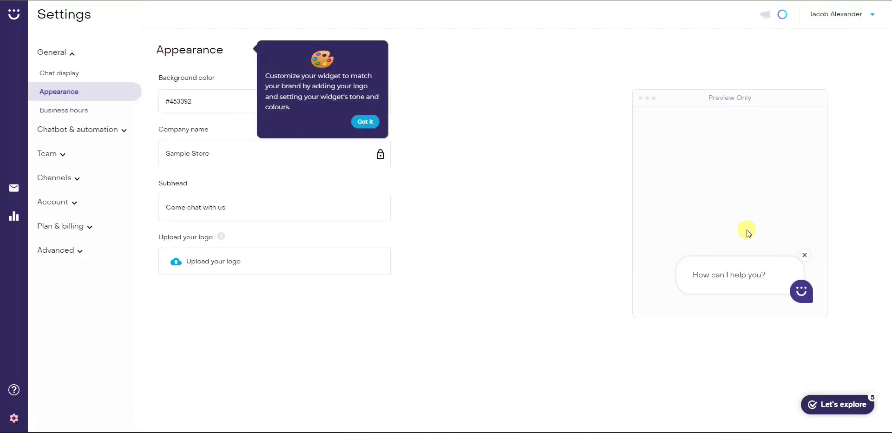
left_click(376, 121)
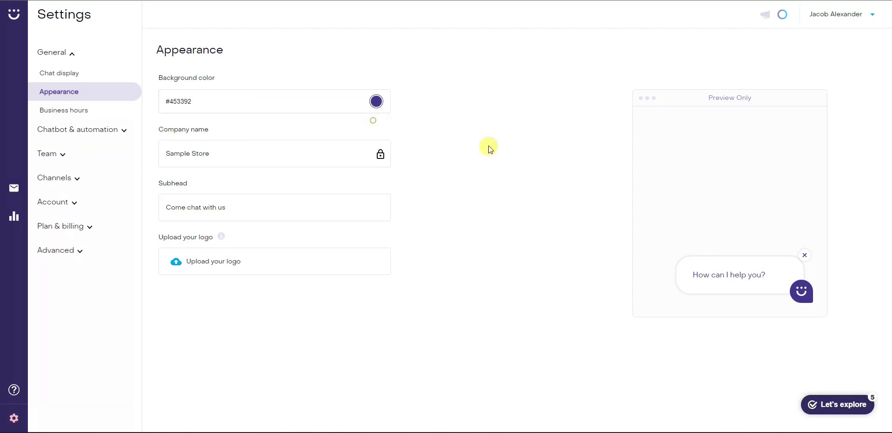
left_click(583, 206)
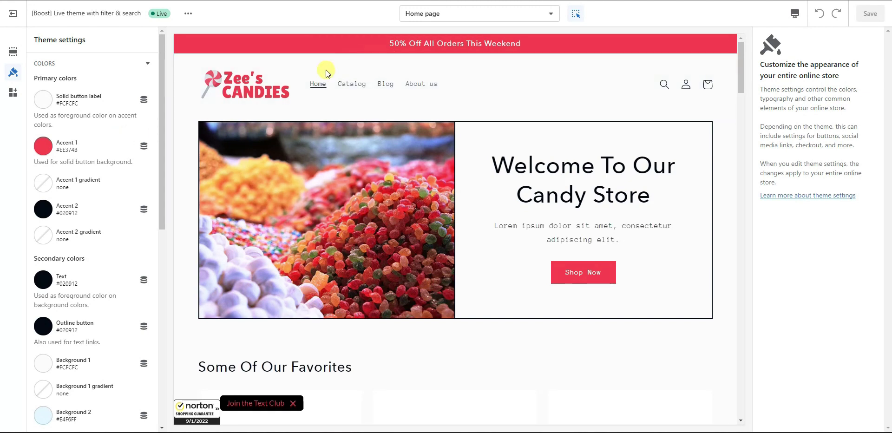
Step: Switch to the Shopify theme editor and copy the hex code of the Accent 1 primary color
left_click(44, 147)
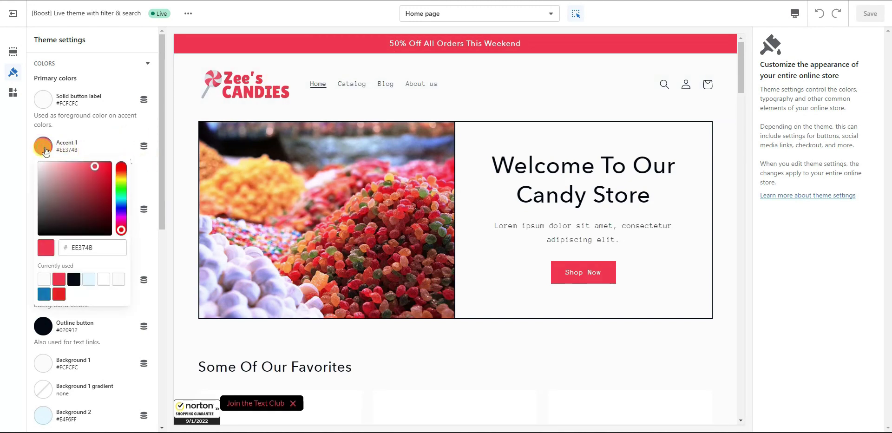
double_click(92, 247)
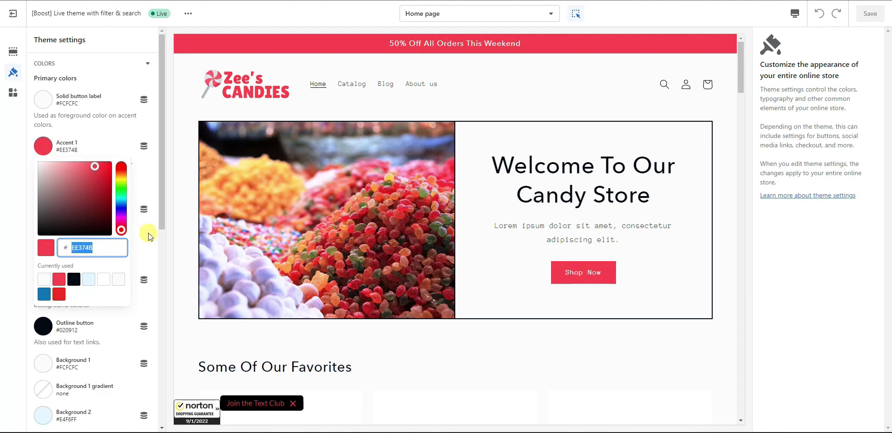
left_click(146, 189)
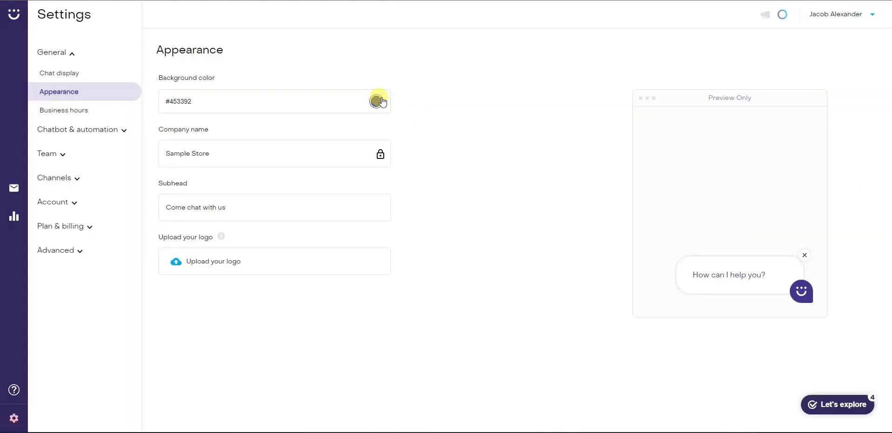
Step: Back in Heyday's Appearance settings, set the chat widget's background color to #ee374b
left_click(228, 105)
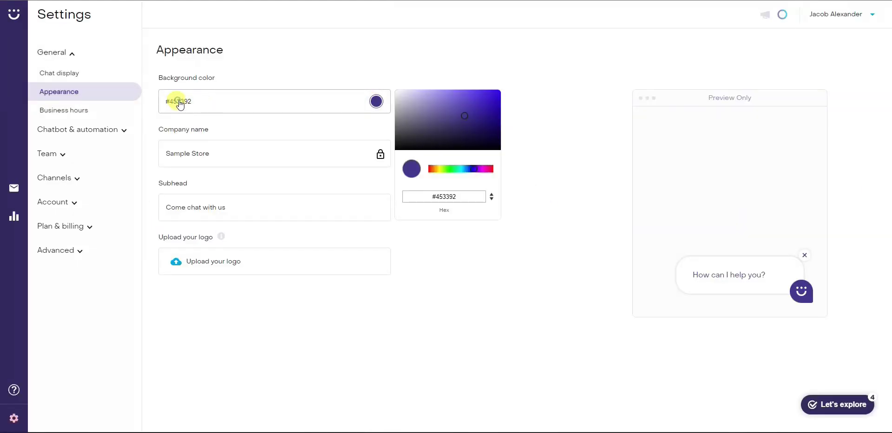
double_click(443, 195)
type("ee374b")
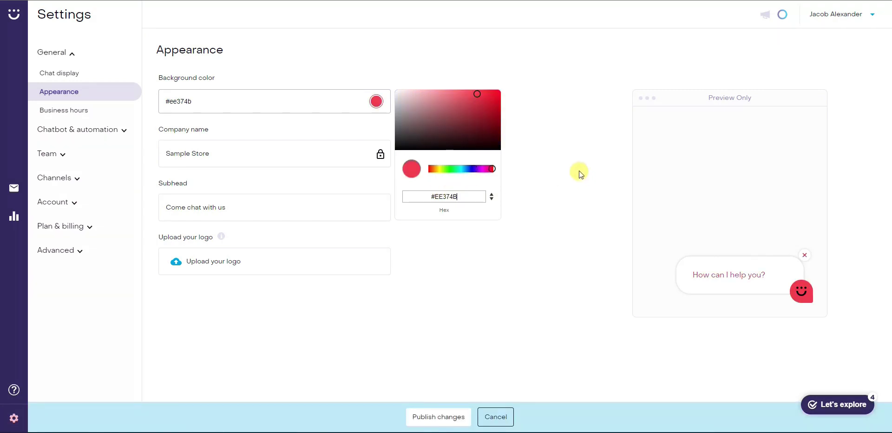
left_click(582, 174)
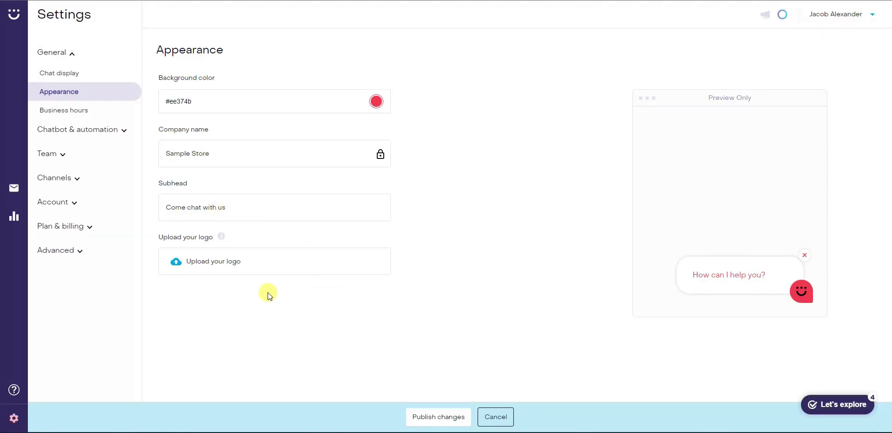
Step: Change the widget's subhead to "Ask us something!", upload lolipop favi.png as the logo, and publish the appearance changes
left_click(186, 208)
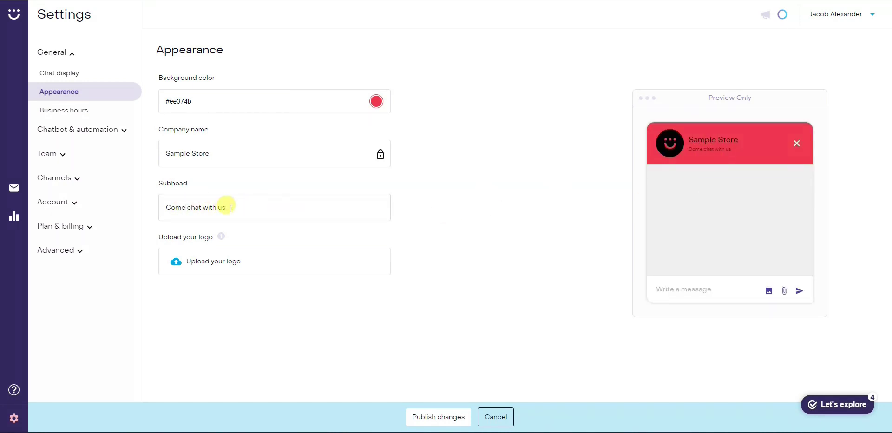
left_click_drag(226, 207, 145, 213)
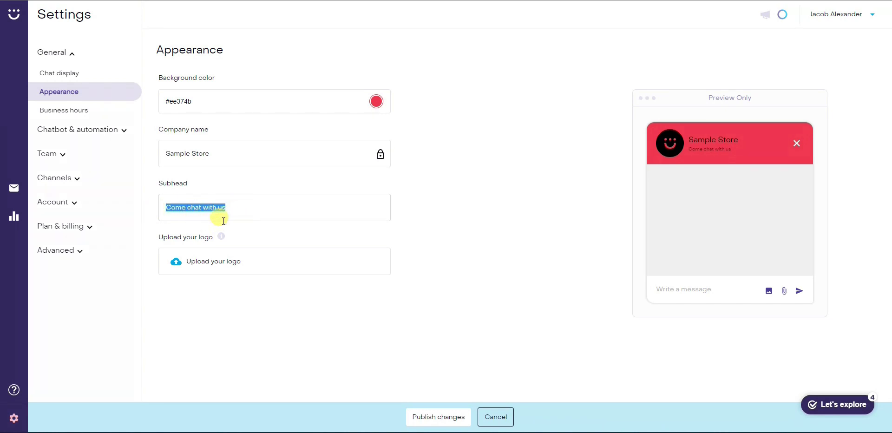
type("A")
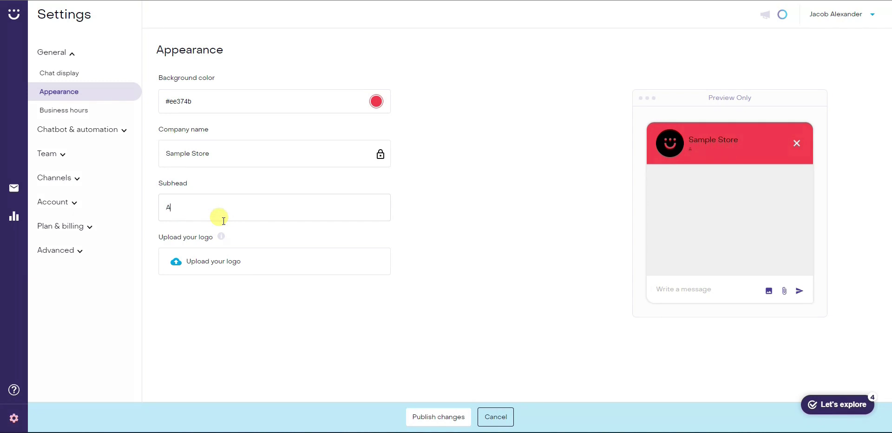
type("sk us something!")
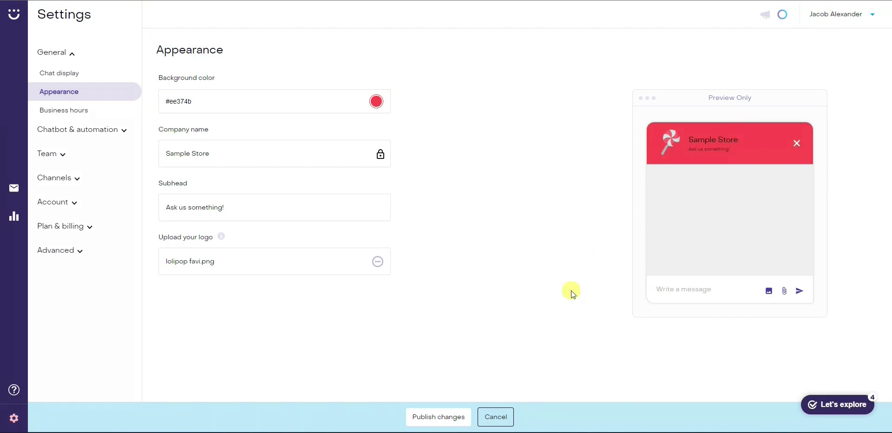
left_click(439, 418)
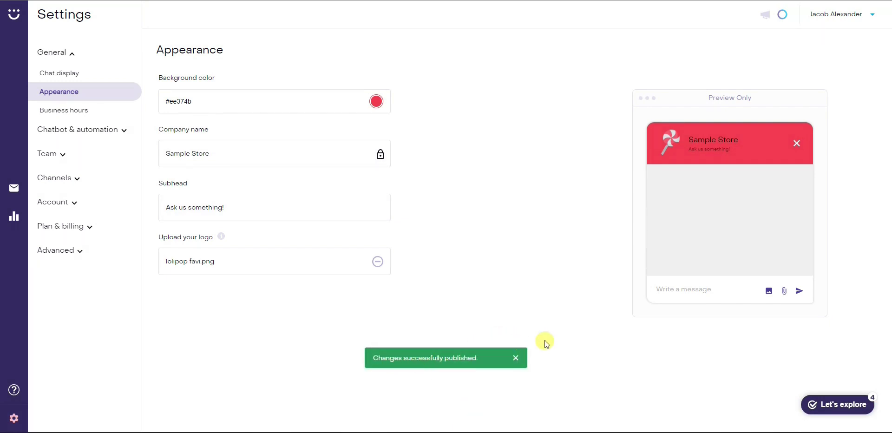
Step: Open the Chat display settings and dismiss the tips about publishing the widget and the Facebook Messenger integration
left_click(515, 357)
left_click(70, 75)
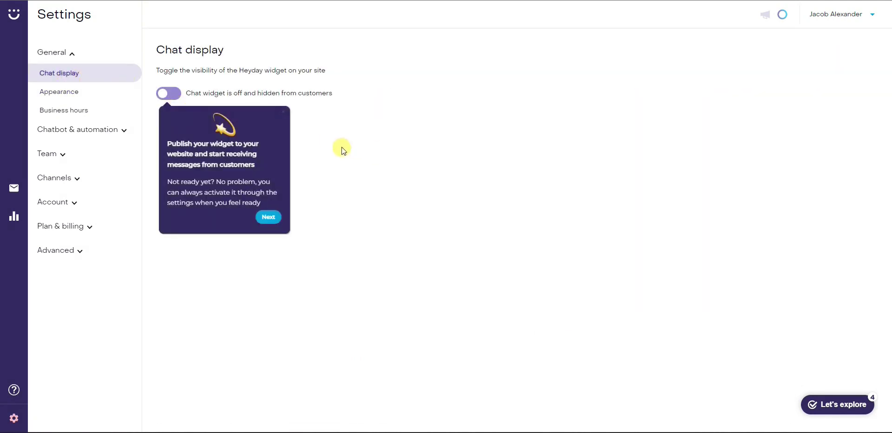
left_click(278, 219)
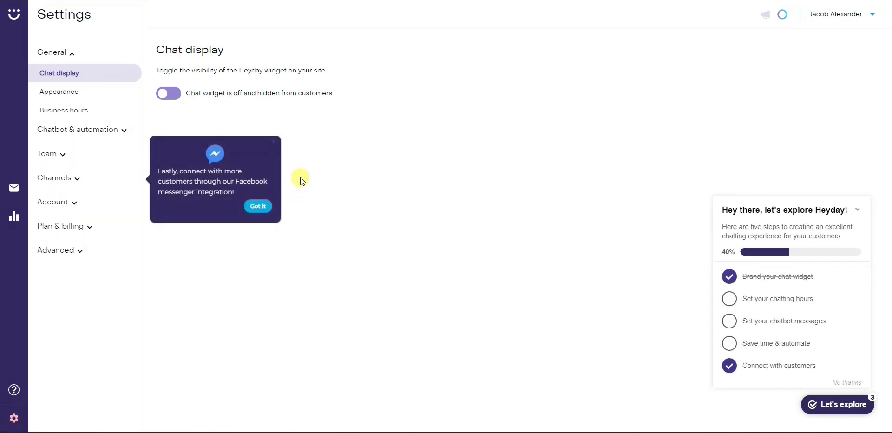
left_click(273, 146)
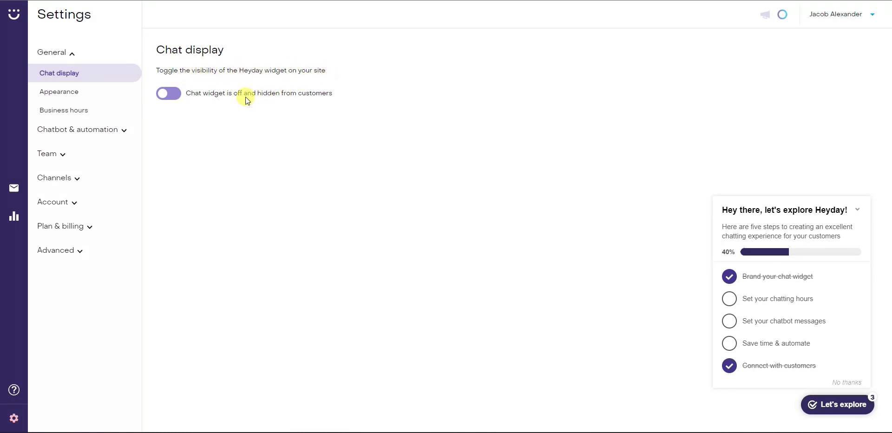
Step: Toggle the chat widget's visibility to customers, leaving it switched on
left_click(179, 98)
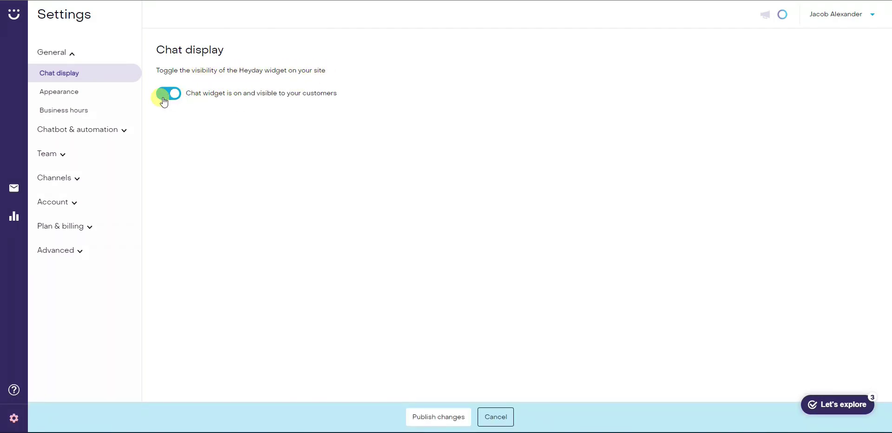
left_click(164, 101)
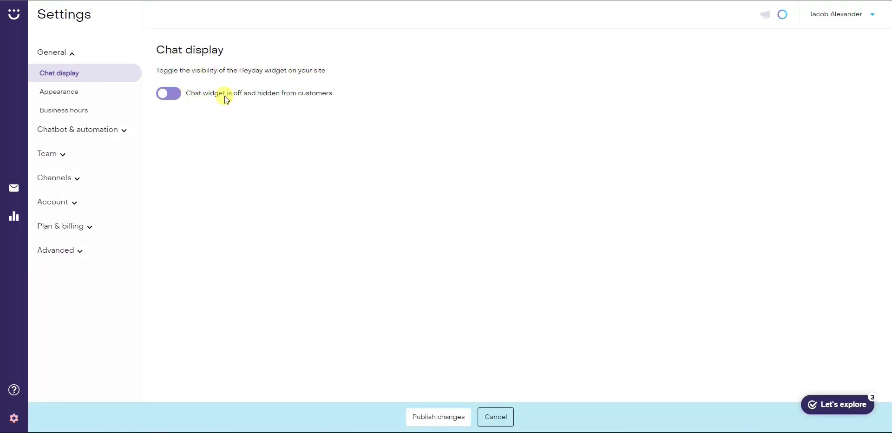
left_click(171, 101)
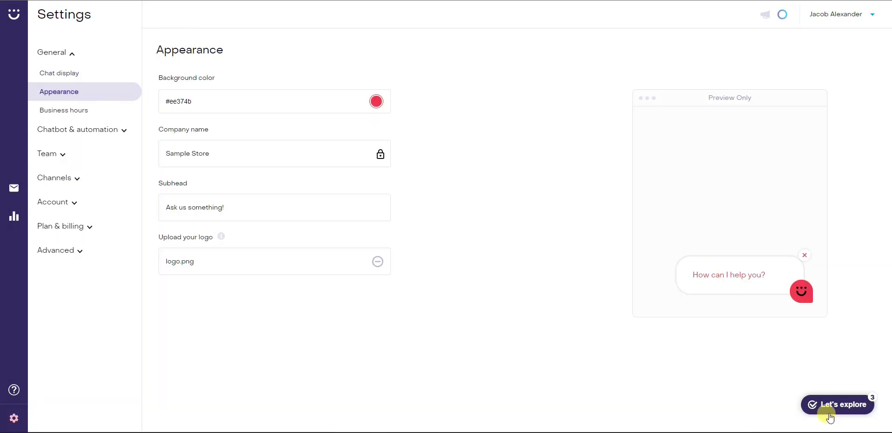
Step: Open the Business hours settings through the onboarding task for setting the chatting hours
left_click(828, 405)
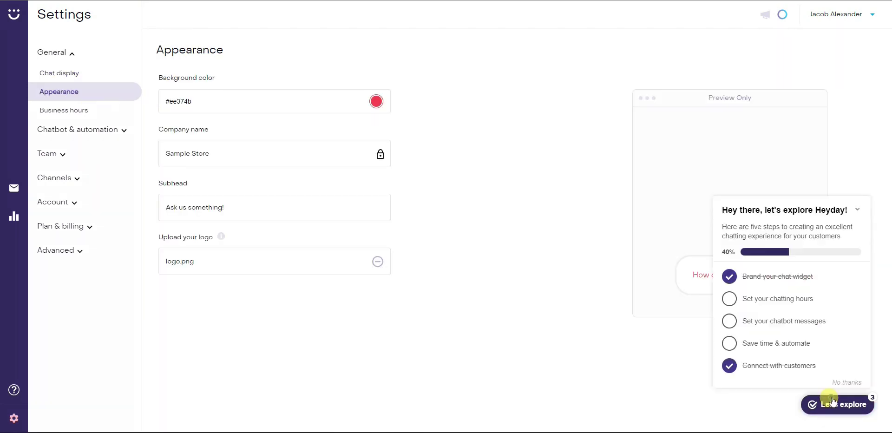
left_click(809, 300)
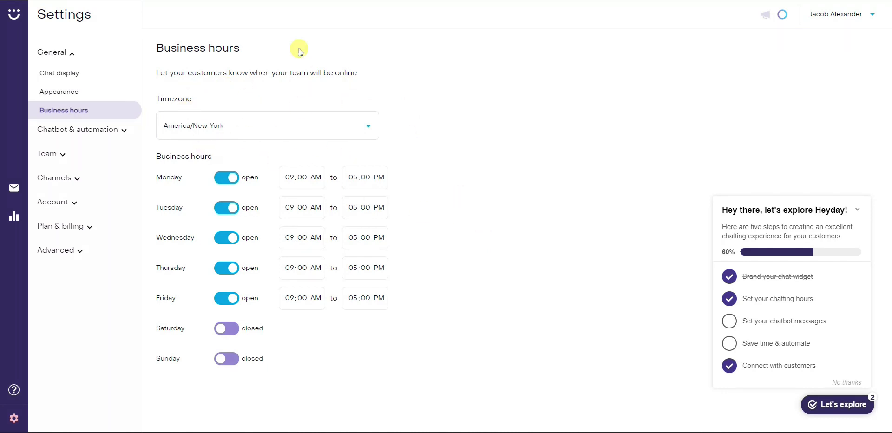
left_click_drag(215, 72, 390, 83)
left_click(389, 80)
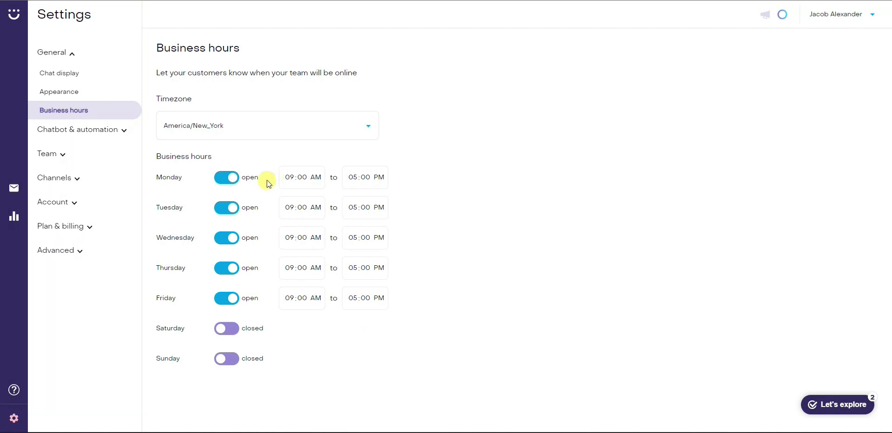
Step: Mark Saturday and Sunday as open and set both days' opening time to 09:00 AM
left_click(227, 329)
left_click(234, 362)
left_click(298, 330)
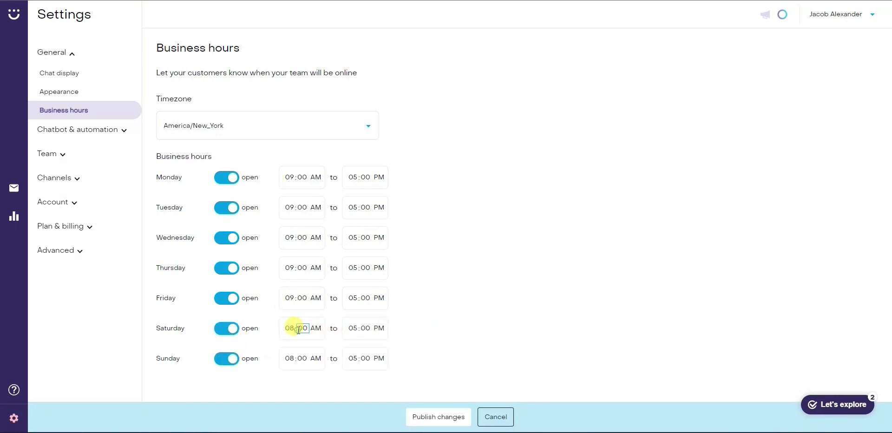
left_click(293, 329)
type("09")
left_click(291, 358)
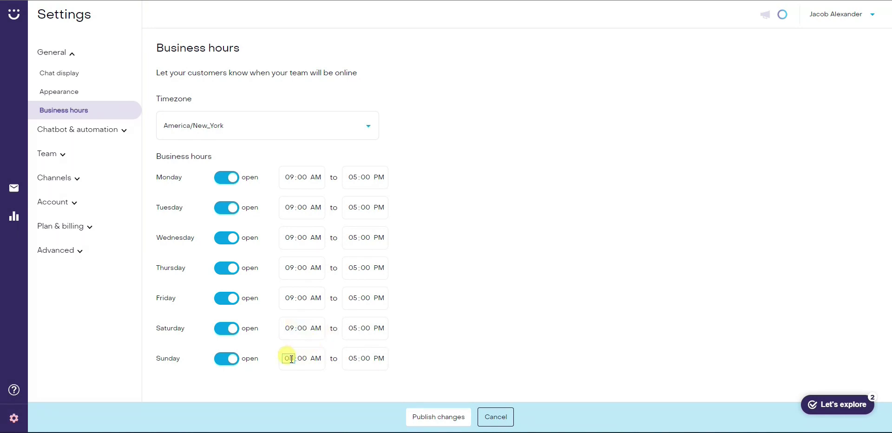
type("09")
left_click(479, 363)
Step: Set the business hours timezone to America/Chicago and publish the changes
left_click(305, 124)
left_click(464, 139)
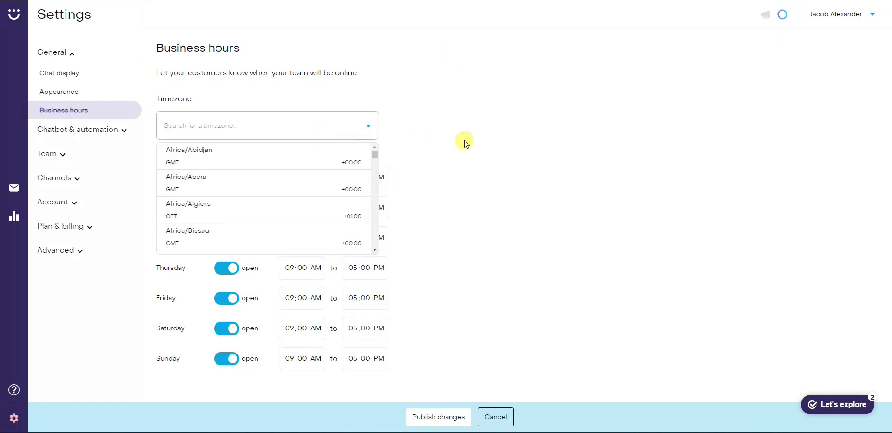
left_click(270, 125)
type("ca/Chi")
type("cago")
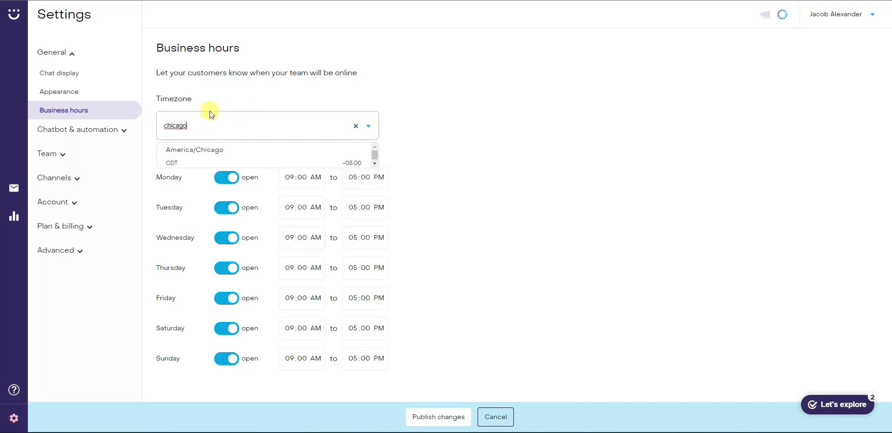
left_click(207, 149)
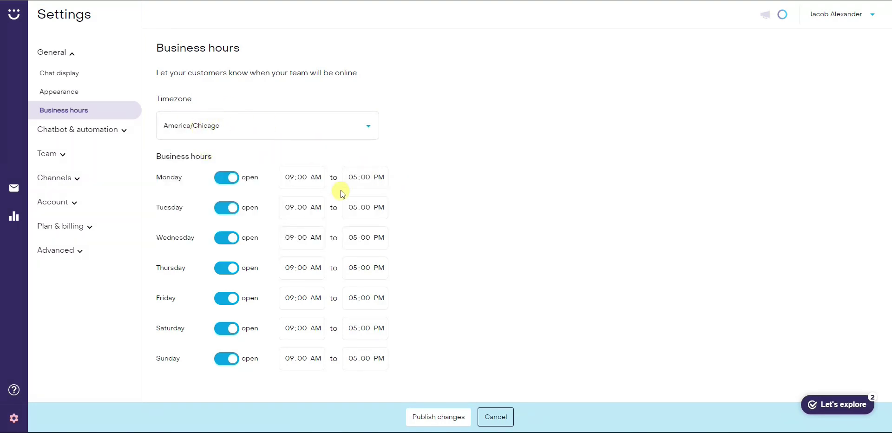
left_click(442, 416)
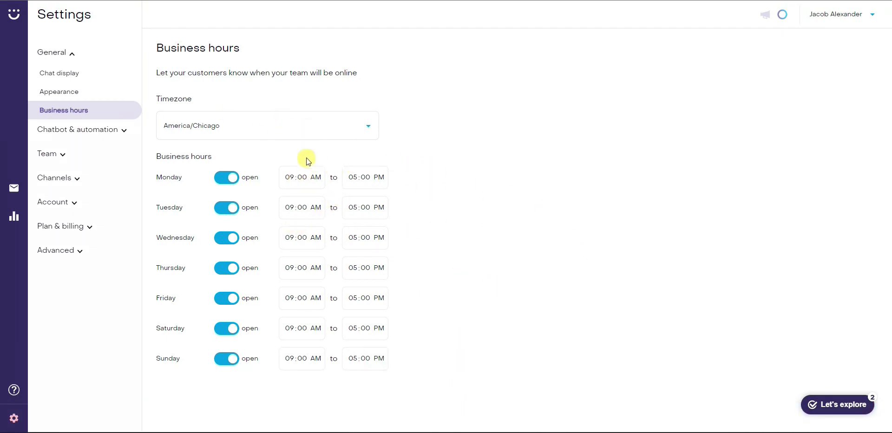
Step: Open the Greeting messages settings through the onboarding task for setting the chatbot messages
left_click(818, 404)
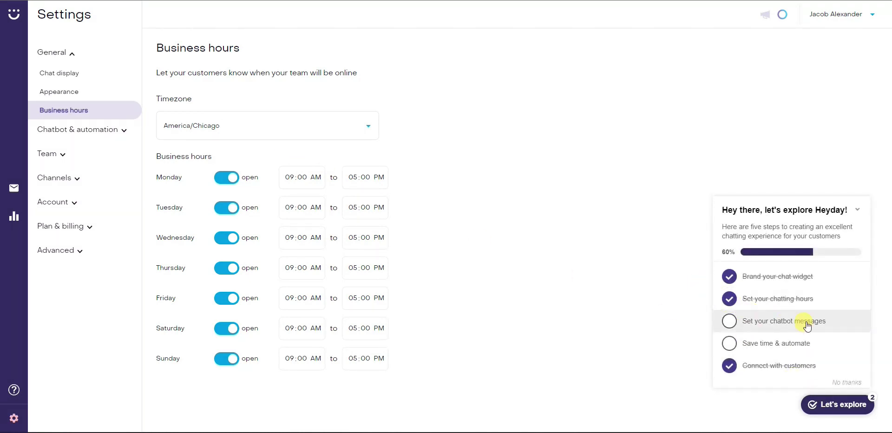
left_click(827, 328)
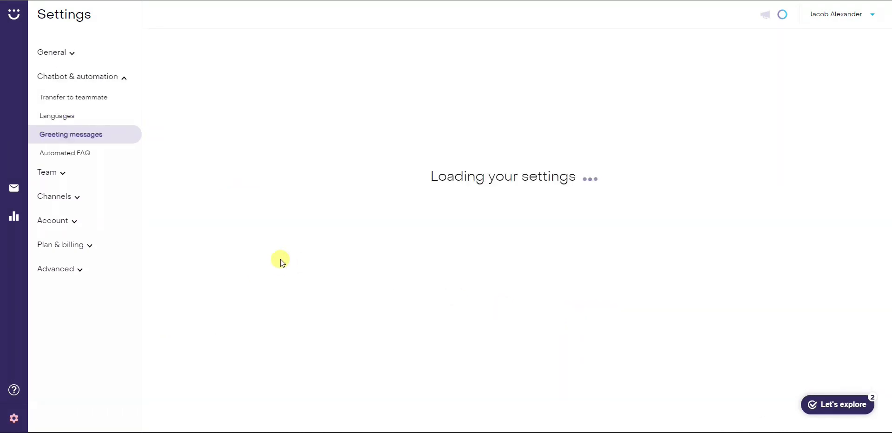
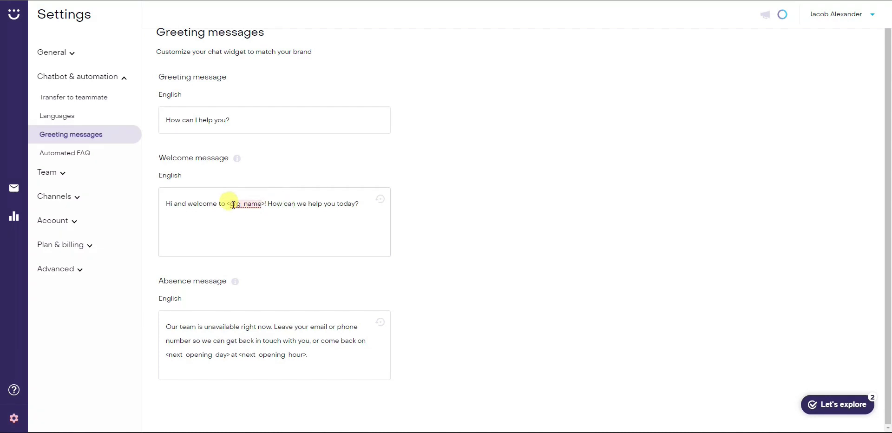
Step: Review the English welcome message and absence message, including their organization name, next opening day and next opening hour placeholders
left_click_drag(234, 205, 346, 200)
left_click(270, 205)
left_click(356, 203)
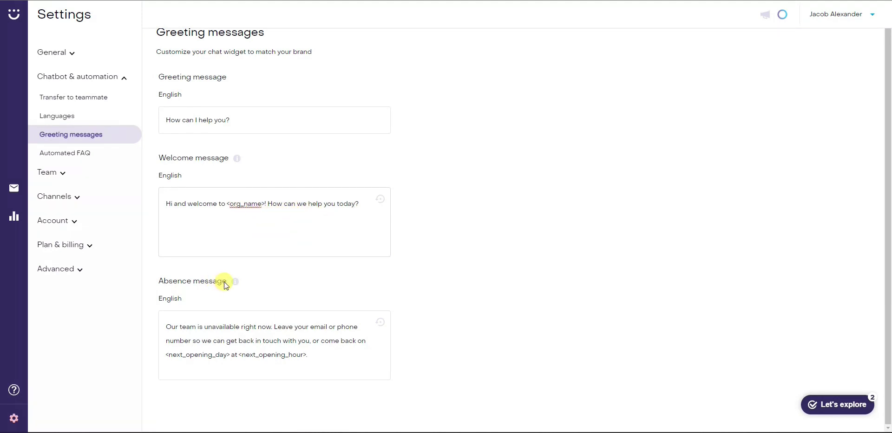
mouse_move(236, 283)
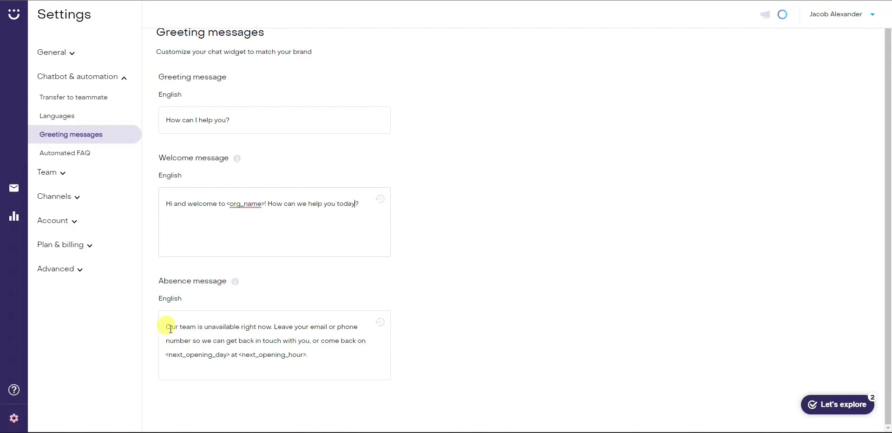
left_click_drag(171, 328, 345, 344)
left_click(353, 348)
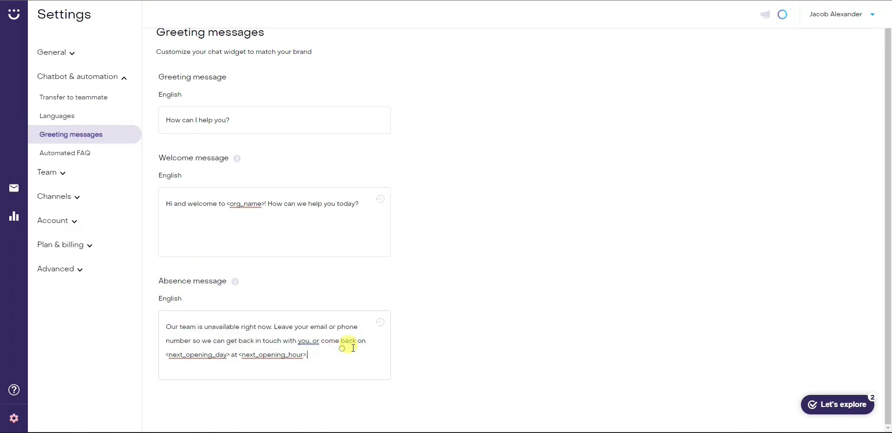
left_click_drag(163, 354, 292, 358)
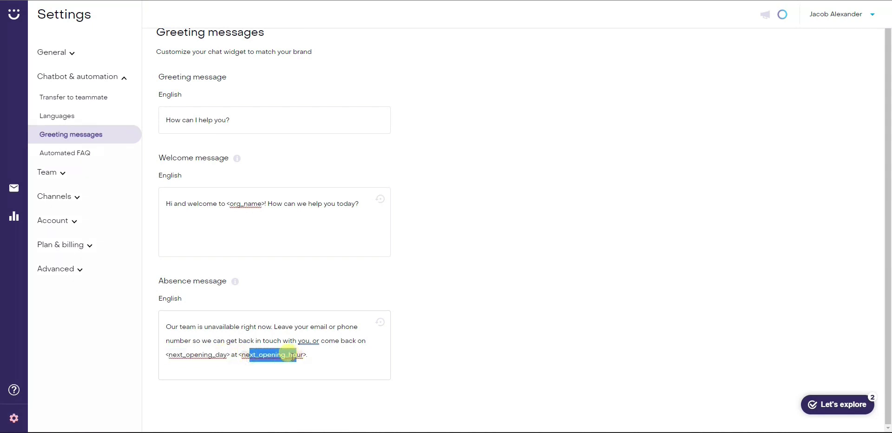
left_click(319, 355)
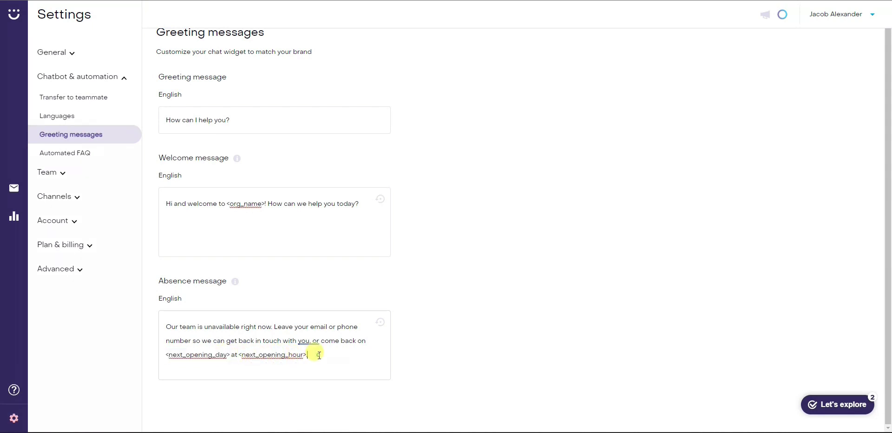
scroll(491, 319, "up", 1)
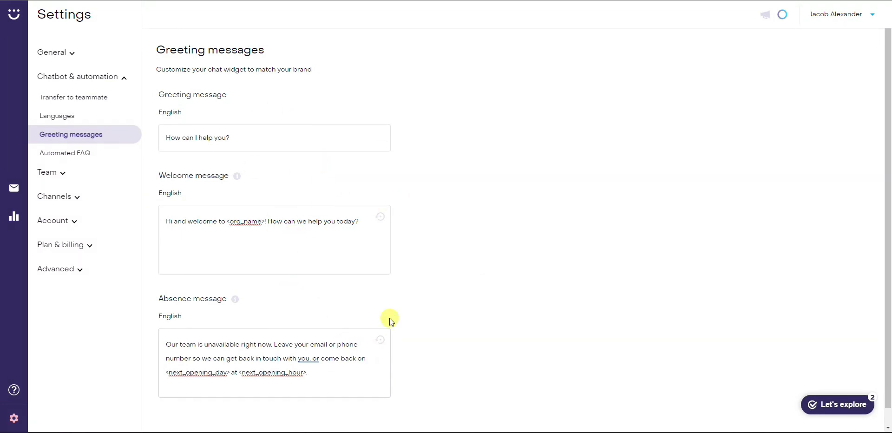
type(".")
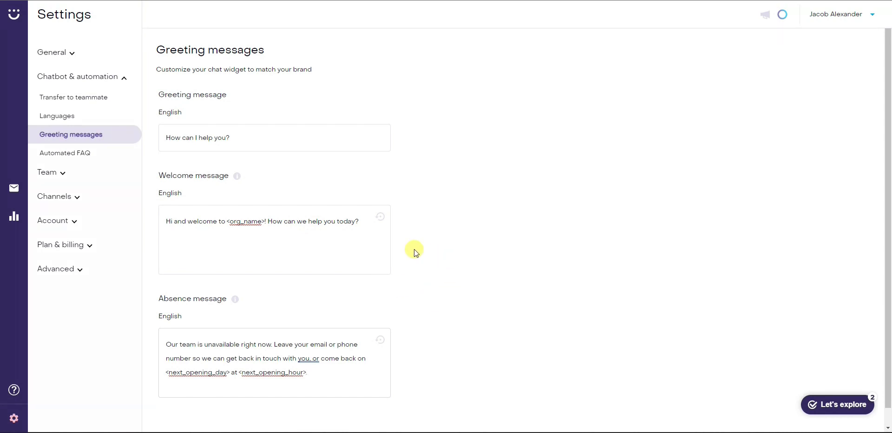
scroll(328, 279, "down", 1)
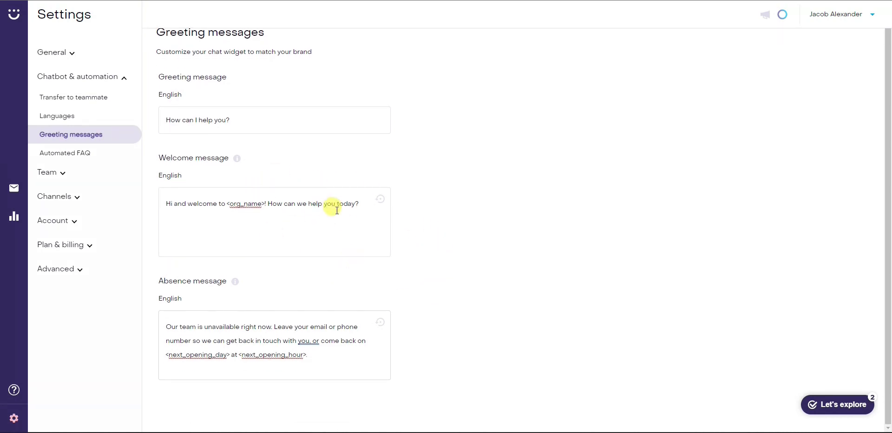
Step: Open the Automated FAQ settings through the "Save time & automate" onboarding task and start a new FAQ
left_click(825, 404)
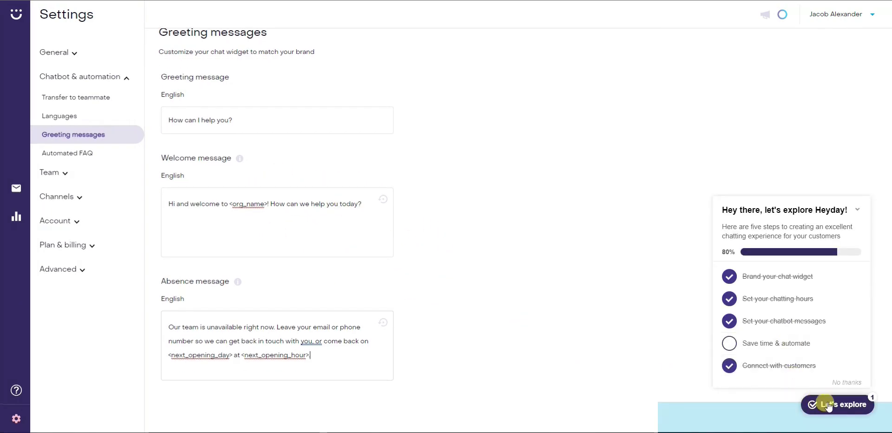
left_click(777, 346)
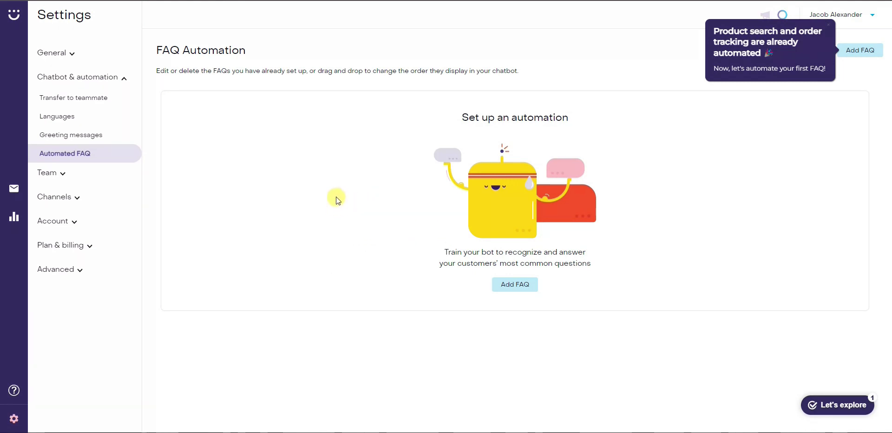
left_click(530, 284)
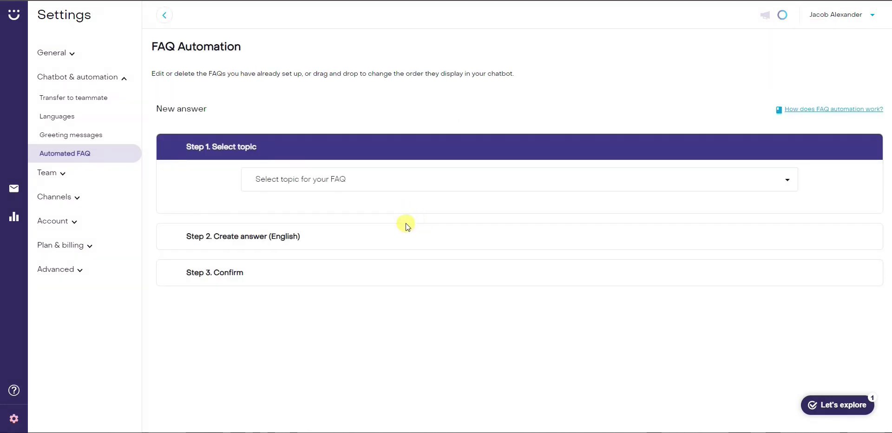
Step: Examine the available FAQ topics across shipping, refunds and payments, orders and changes, and services and policies
left_click(450, 182)
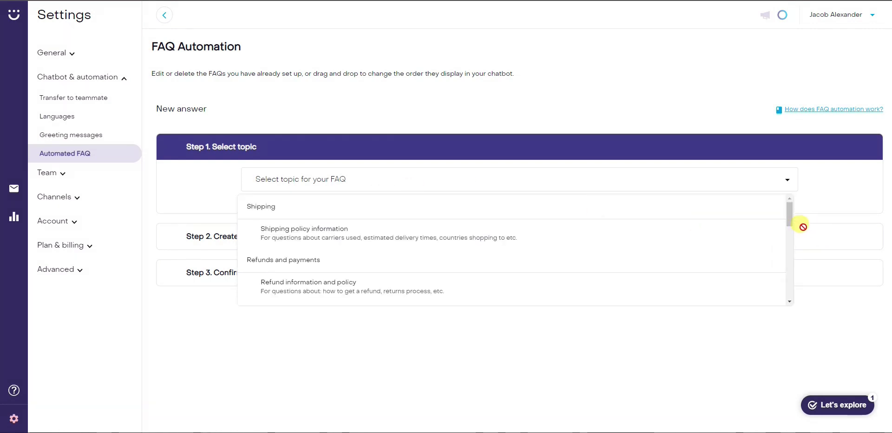
scroll(580, 230, "down", 3)
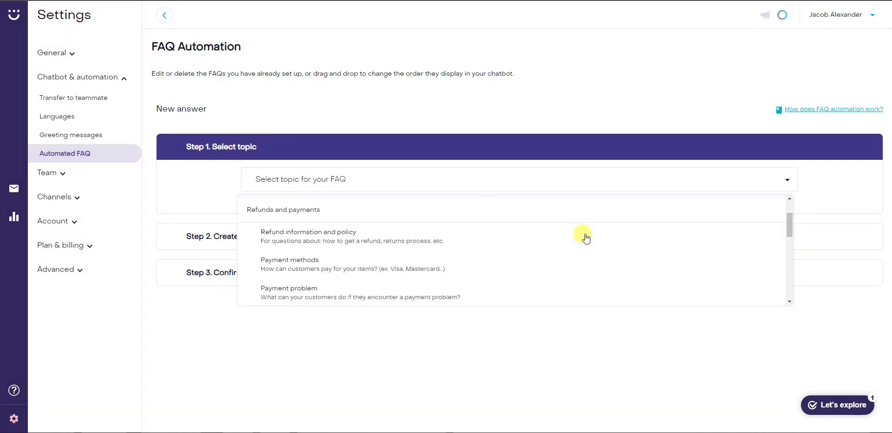
scroll(585, 238, "down", 5)
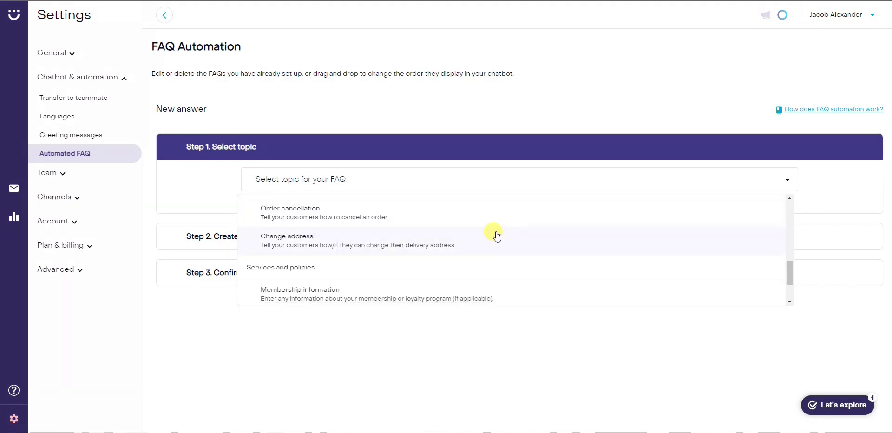
scroll(510, 241, "down", 2)
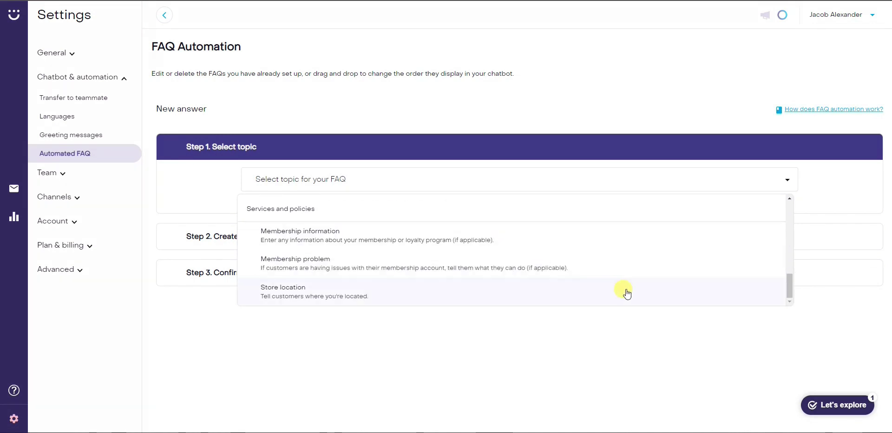
scroll(613, 278, "up", 1)
scroll(604, 274, "down", 1)
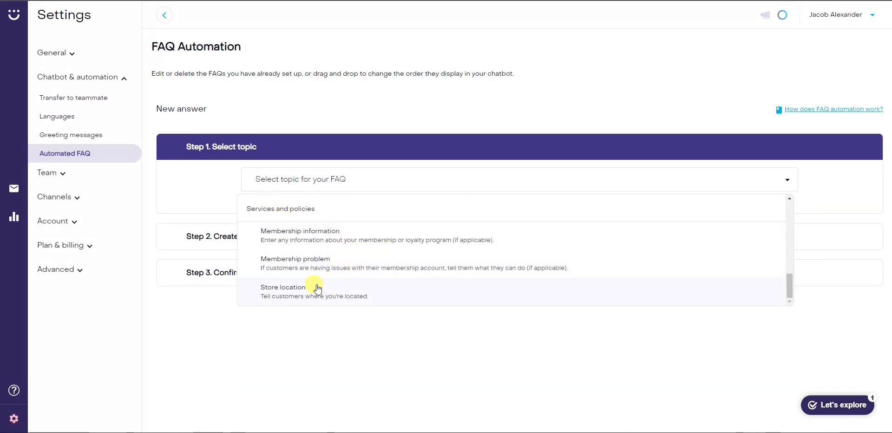
scroll(311, 292, "up", 5)
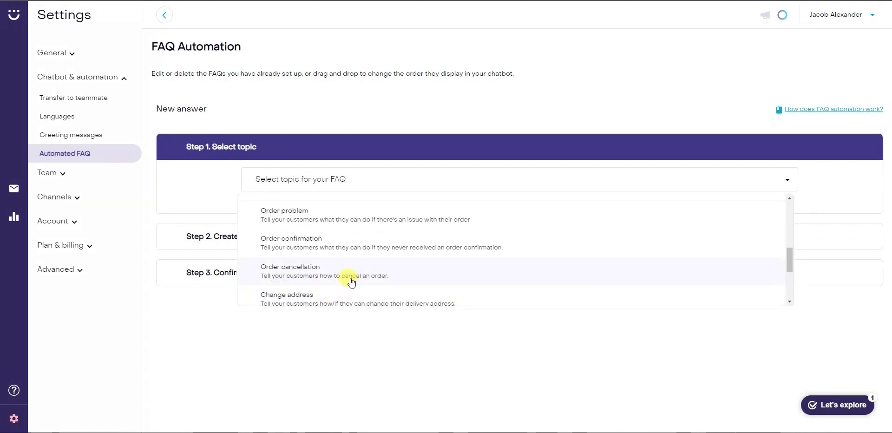
scroll(352, 282, "up", 6)
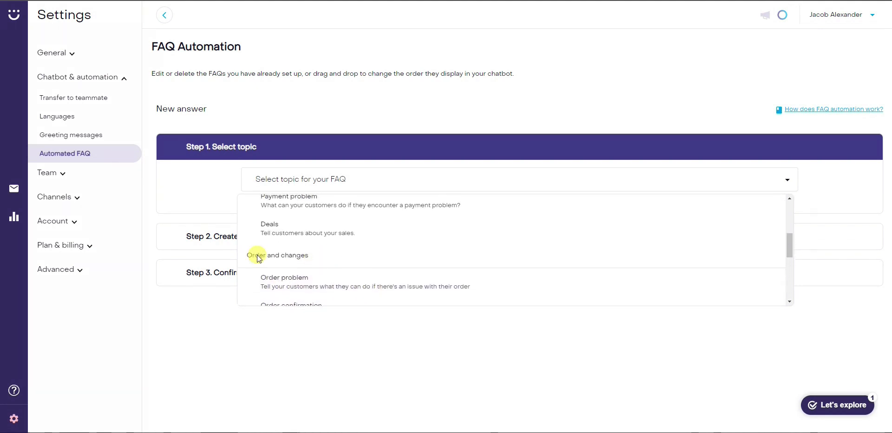
scroll(319, 277, "up", 3)
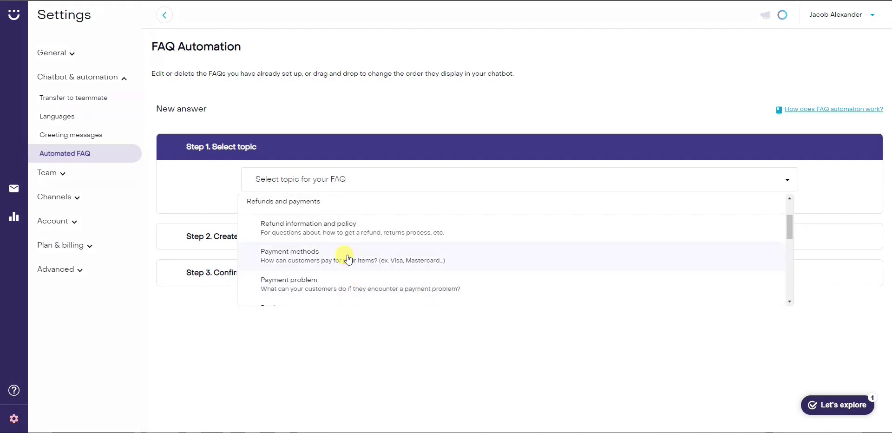
scroll(299, 218, "down", 1)
scroll(313, 229, "up", 1)
scroll(355, 264, "up", 2)
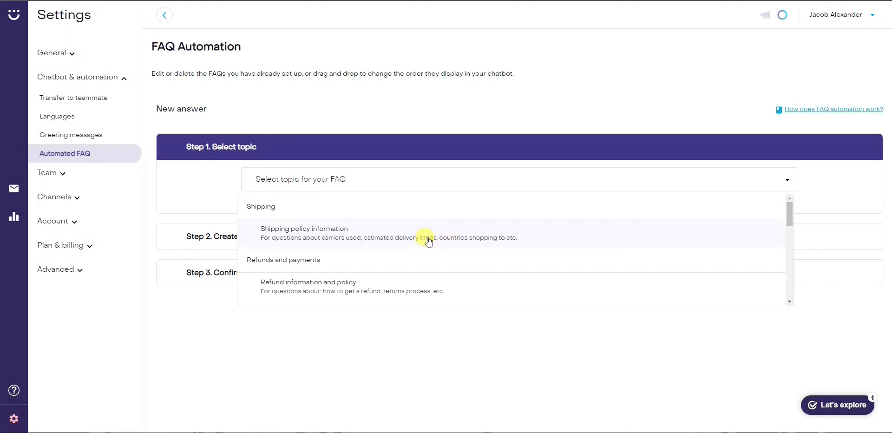
scroll(464, 241, "down", 1)
mouse_move(790, 221)
left_mouse_down()
mouse_move(788, 291)
mouse_move(792, 213)
left_mouse_up()
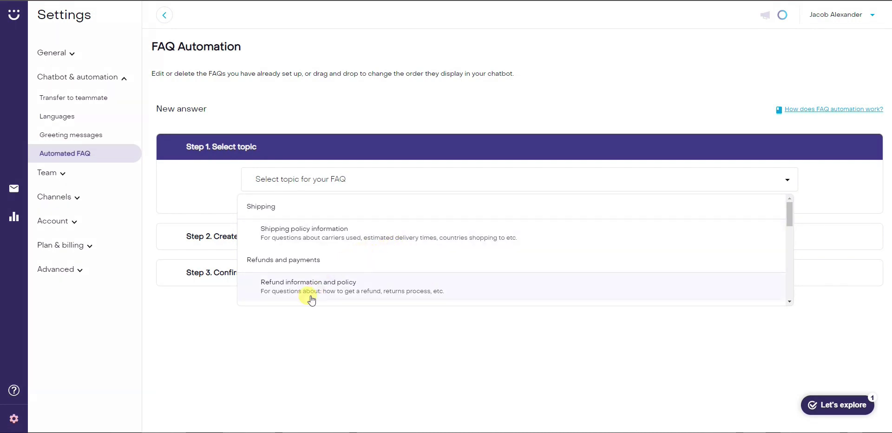
Step: Choose "Refund information and policy" as the FAQ topic and continue to creating the English answer
scroll(274, 292, "down", 1)
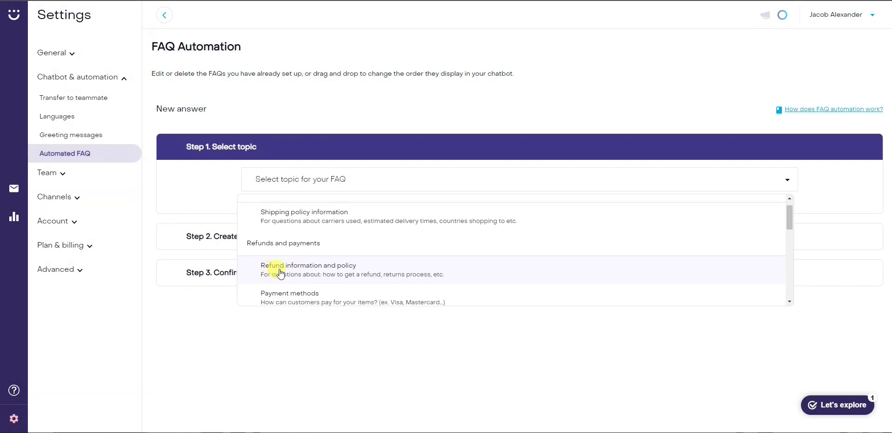
left_click(399, 273)
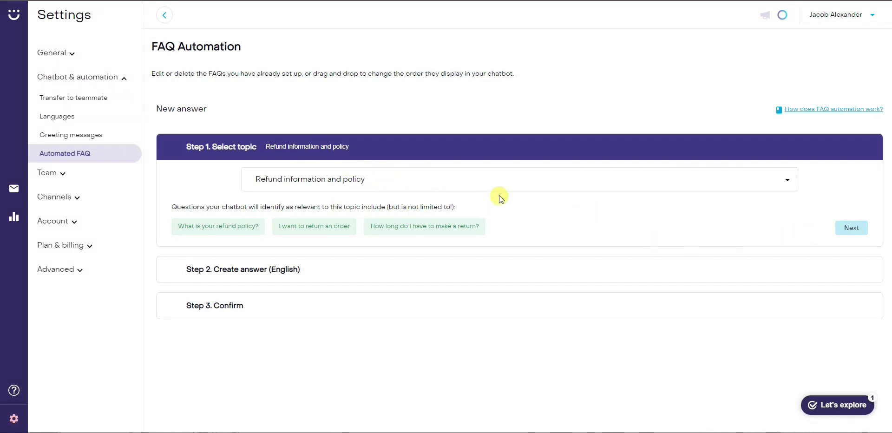
left_click(848, 231)
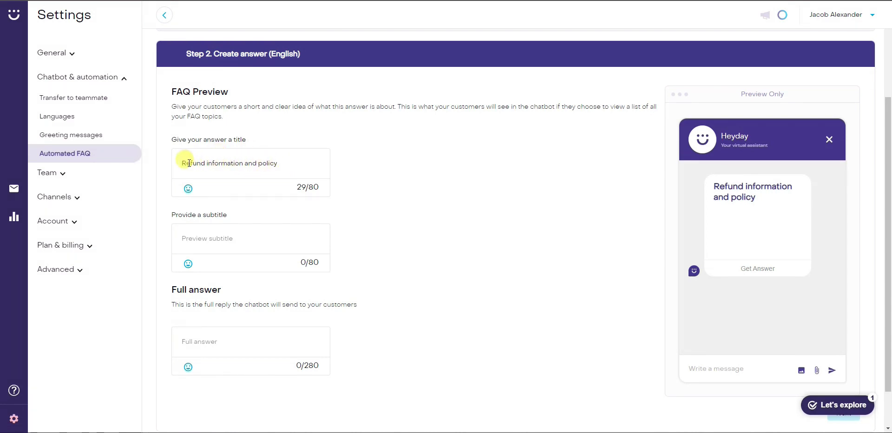
Step: Replace the FAQ answer's title with "How To Make A Return"
mouse_move(176, 163)
left_mouse_down()
mouse_move(306, 163)
mouse_move(162, 170)
left_mouse_up()
left_click(281, 167)
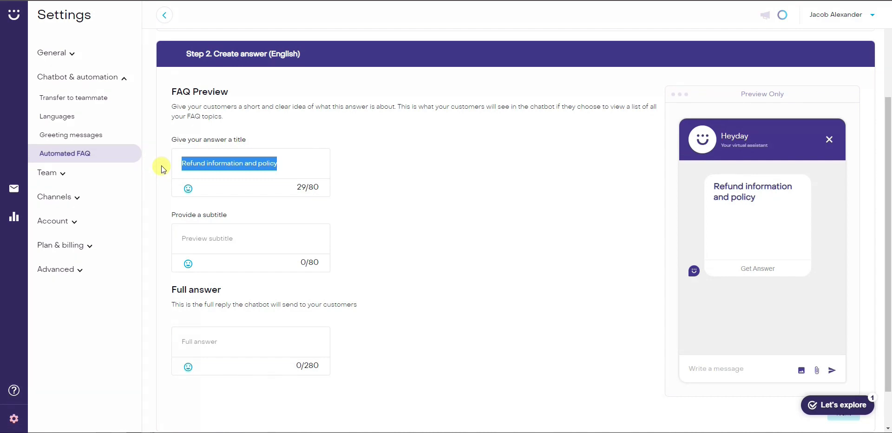
type("How To Make A ")
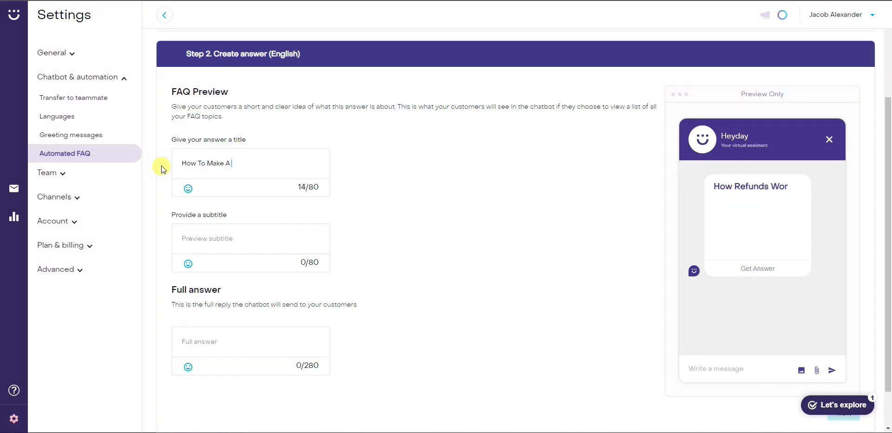
type("Return")
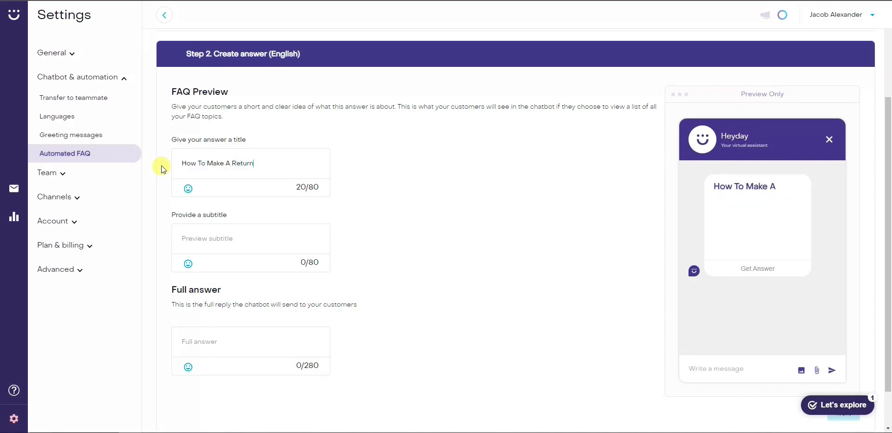
key("Tab")
Step: Copy the thirty-day, no-questions-asked return policy text from the Notepad note into the FAQ's full answer and check it
scroll(289, 308, "down", 1)
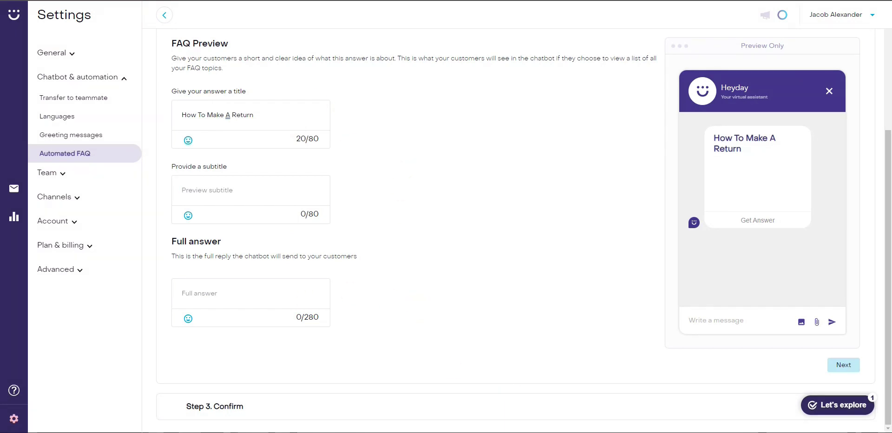
key("alt+Tab")
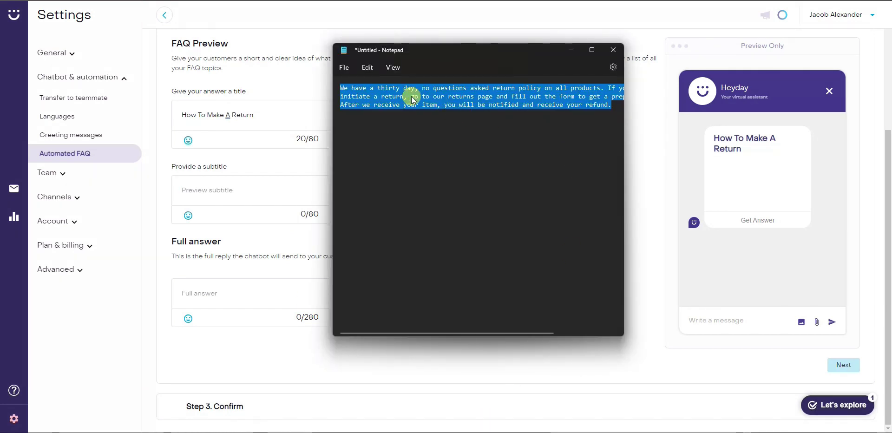
left_click(570, 50)
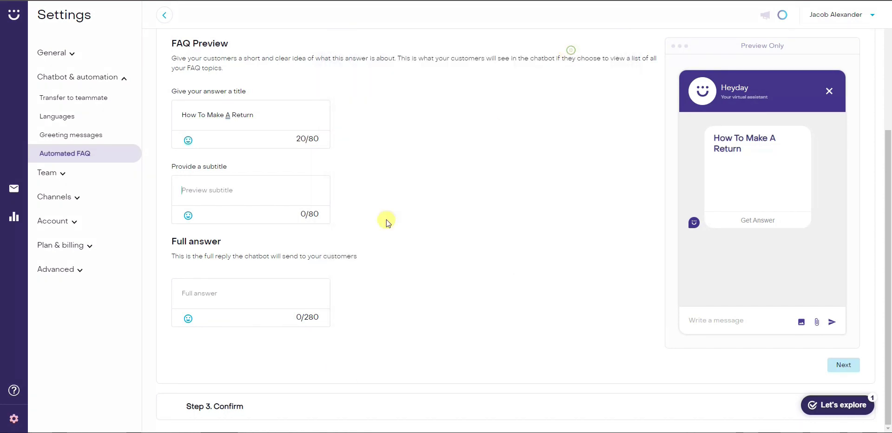
left_click(226, 295)
type("We have a thirty day, no questions asked return policy on all products. If you'd like to initiate a return, go to our returns page and fill out the form to get a prepaid return label. After we receive your item, you will be notified and receive your refund.")
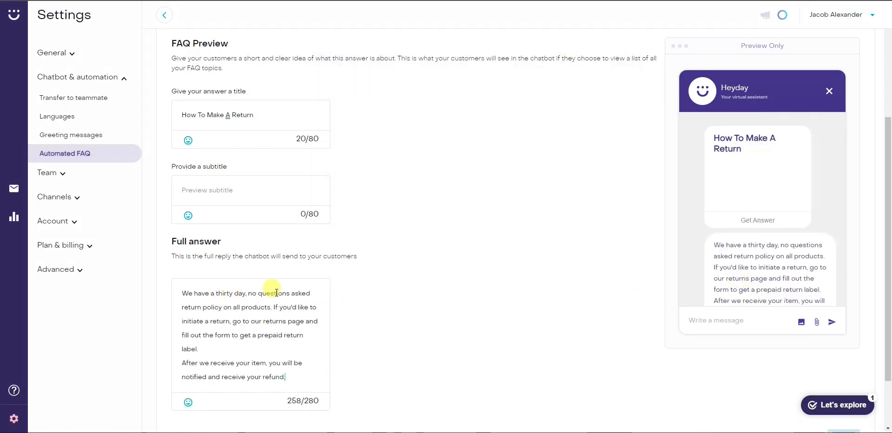
scroll(316, 302, "down", 2)
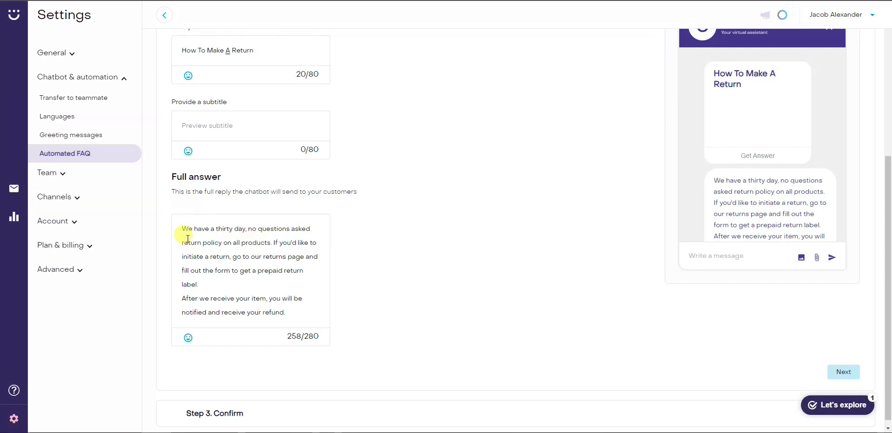
left_click_drag(182, 228, 305, 321)
left_click(375, 364)
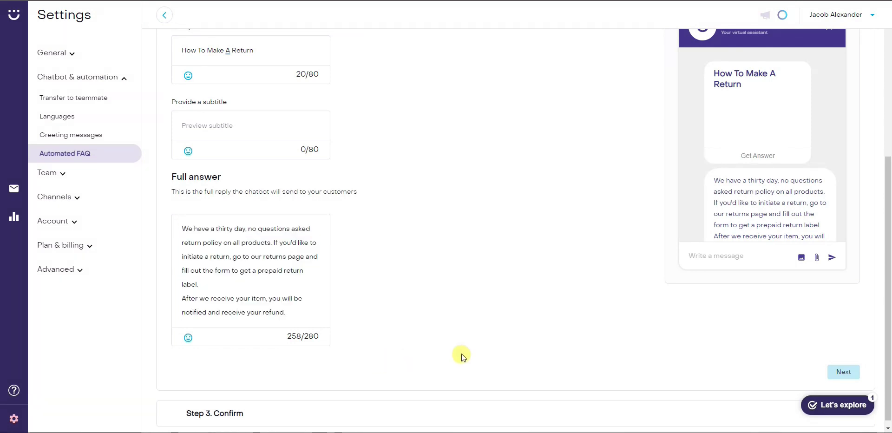
scroll(461, 353, "up", 1)
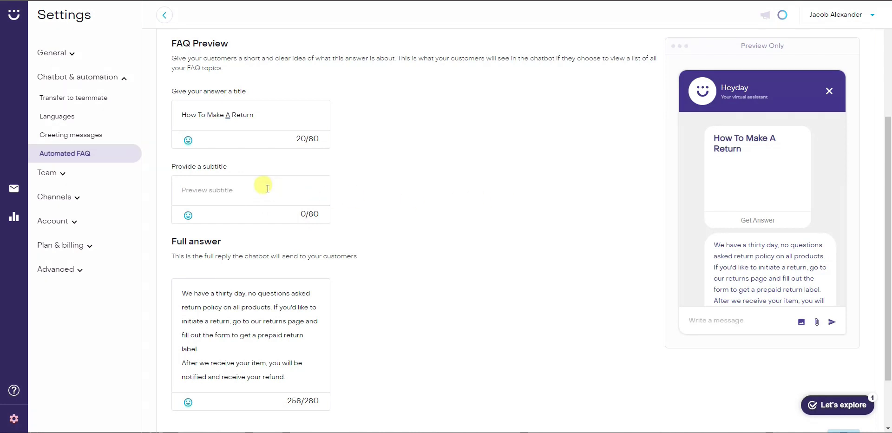
Step: Add the subtitle "Returning a product is easy, see how to below." to the return FAQ answer and publish the FAQ
left_click(230, 198)
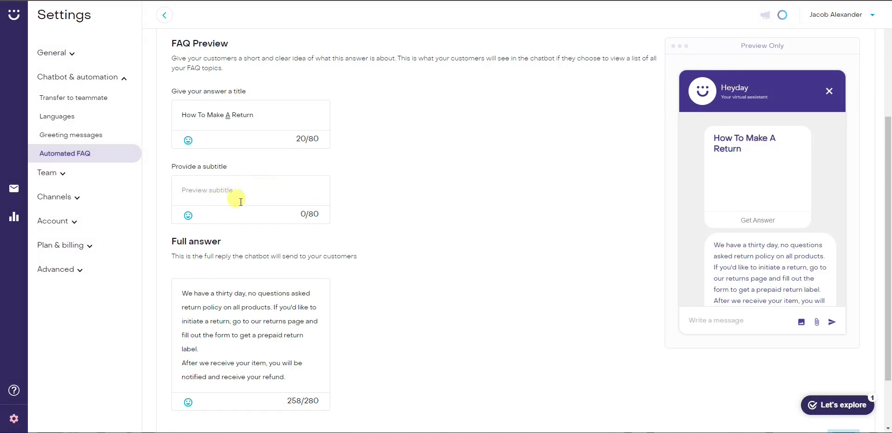
type("Returning a product is easy, see how to below.")
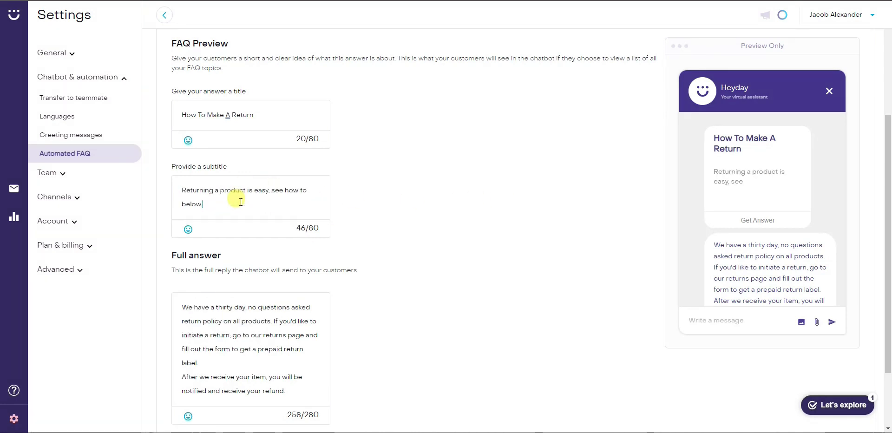
scroll(414, 243, "down", 2)
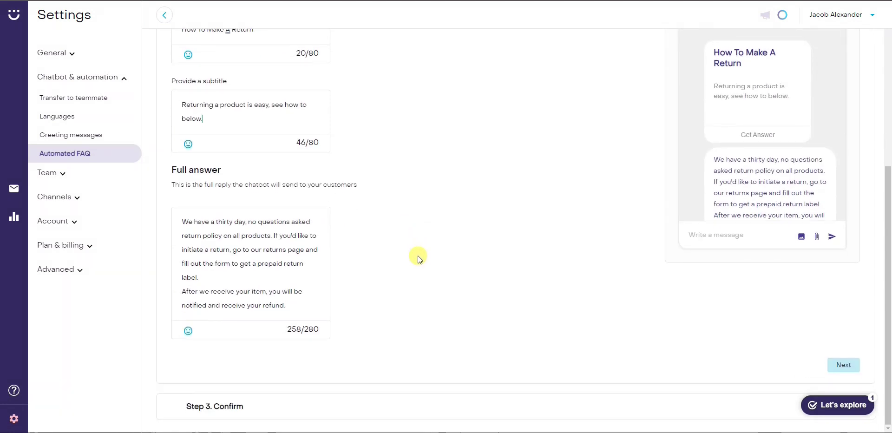
left_click(840, 366)
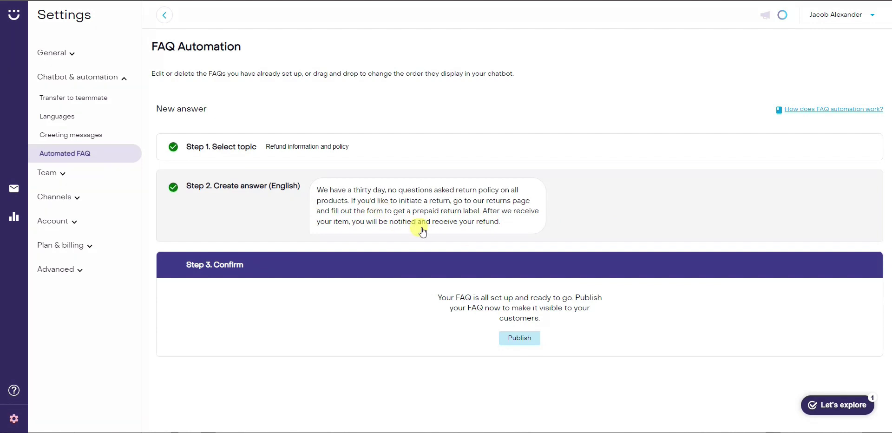
left_click(529, 341)
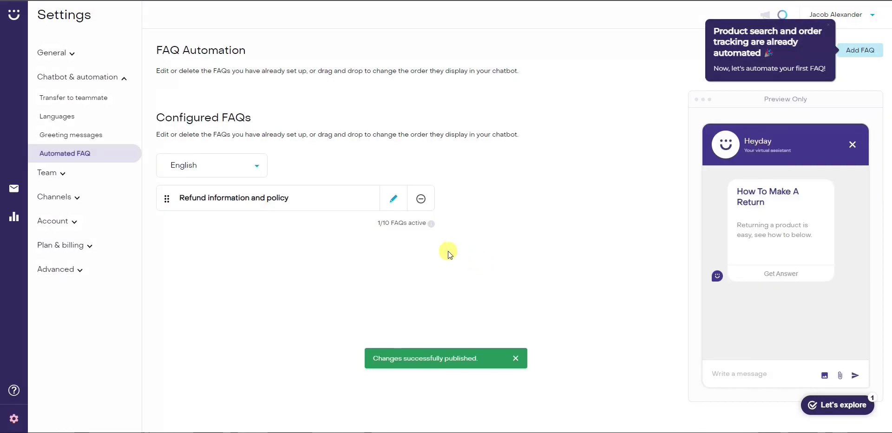
Step: Open the chat widget on the Zee's Candies storefront and look through its quick-reply options
mouse_move(380, 227)
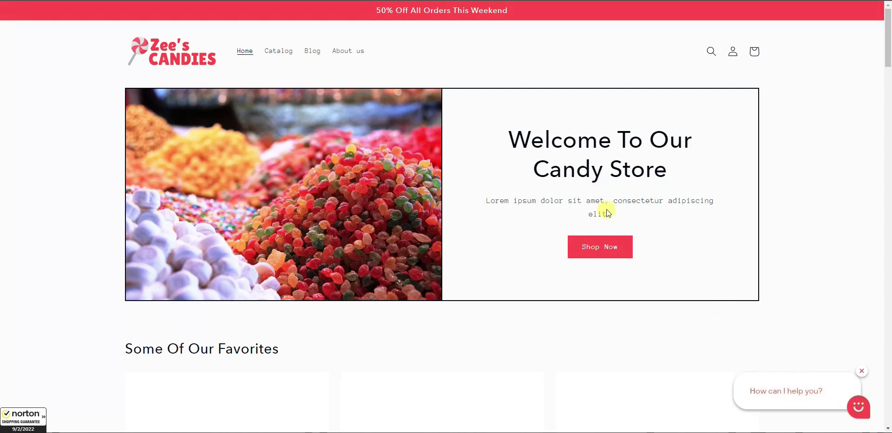
left_click(858, 407)
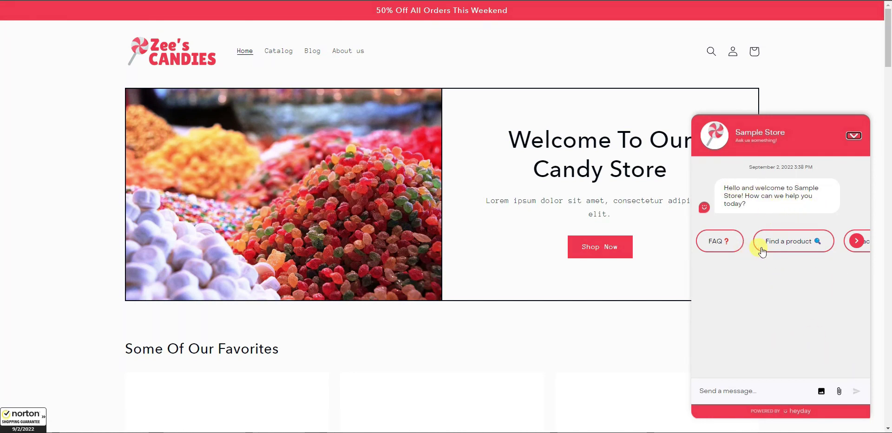
left_click(857, 241)
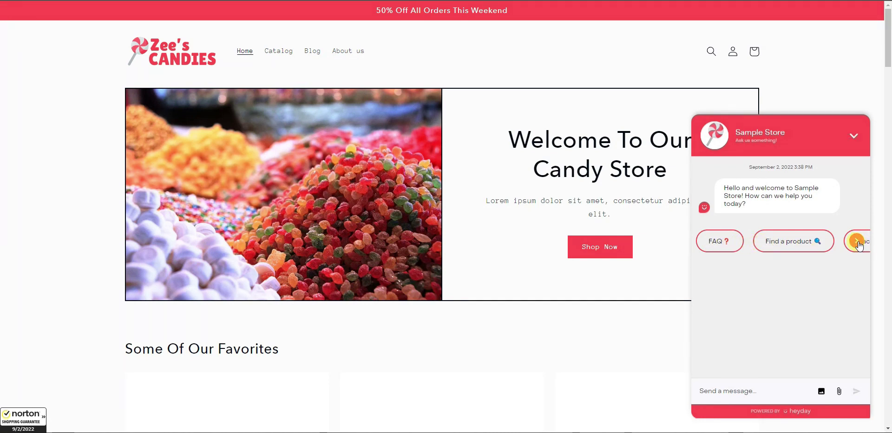
left_click(705, 241)
left_click(856, 241)
left_click(855, 241)
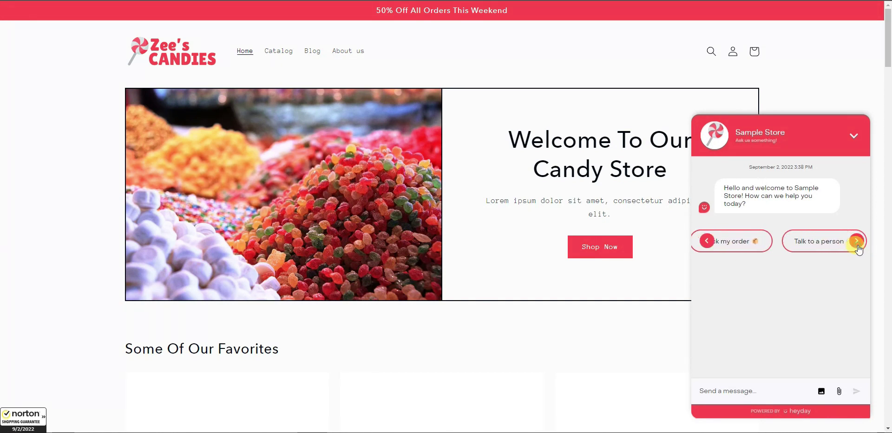
left_click(705, 242)
left_click(705, 242)
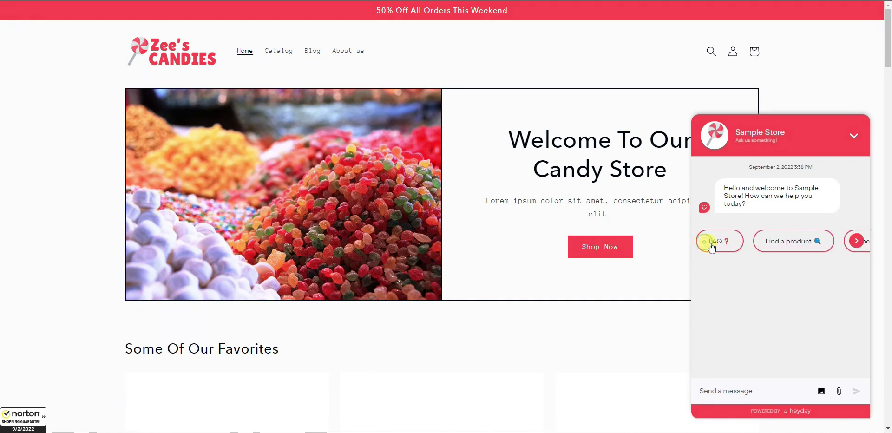
Step: Send the chatbot the message "i would like return a product" and examine its automated answer
left_click(763, 395)
type("i would like return a product")
key("Return")
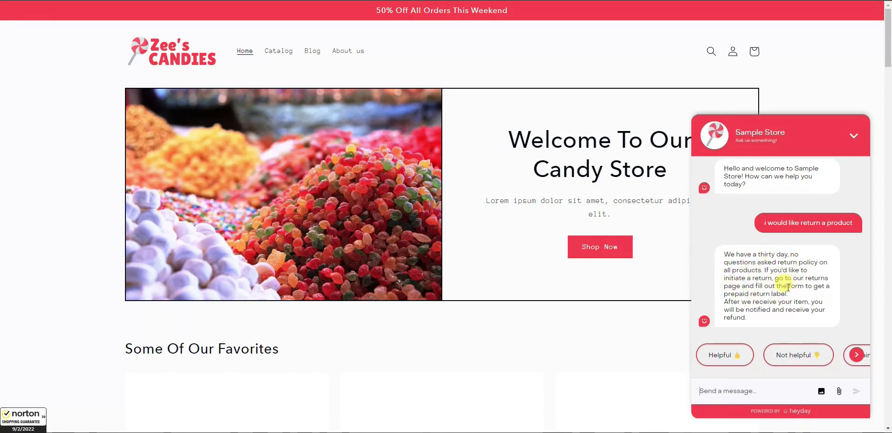
left_click_drag(723, 253, 778, 318)
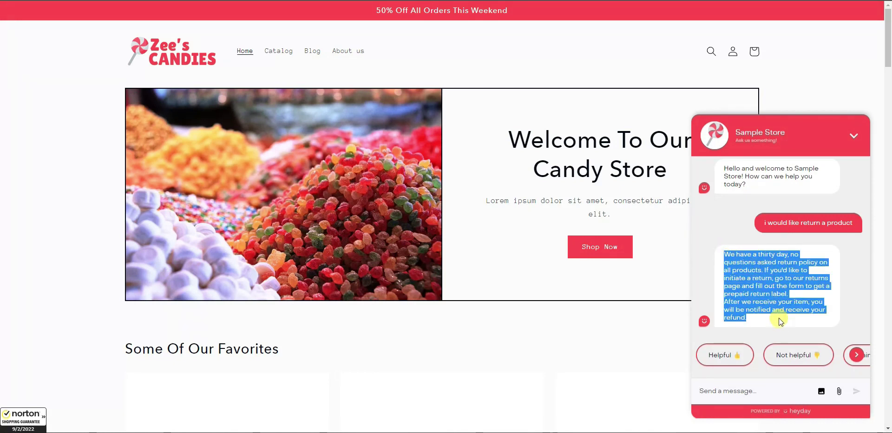
left_click(775, 319)
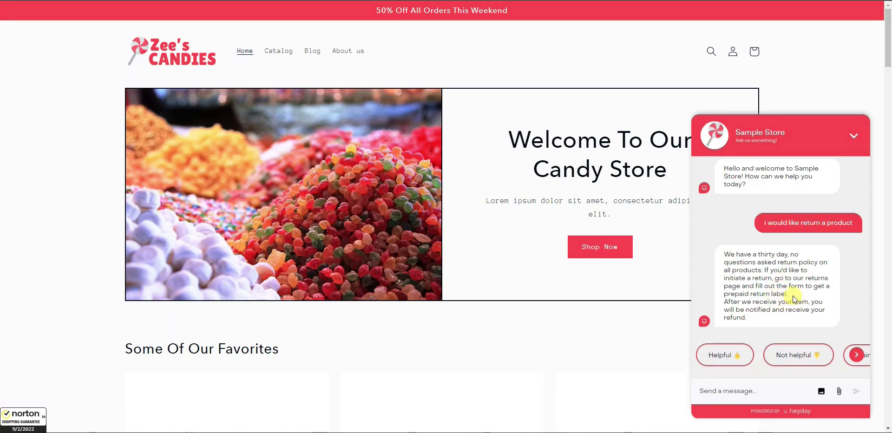
scroll(797, 302, "up", 1)
scroll(800, 304, "down", 1)
Step: Look through the follow-up options below the return answer and go back to the chatbot's main menu
left_click(857, 354)
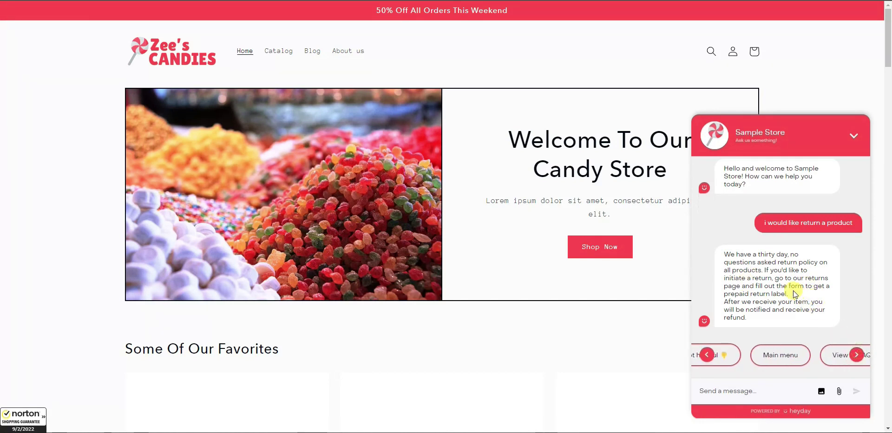
left_click(853, 356)
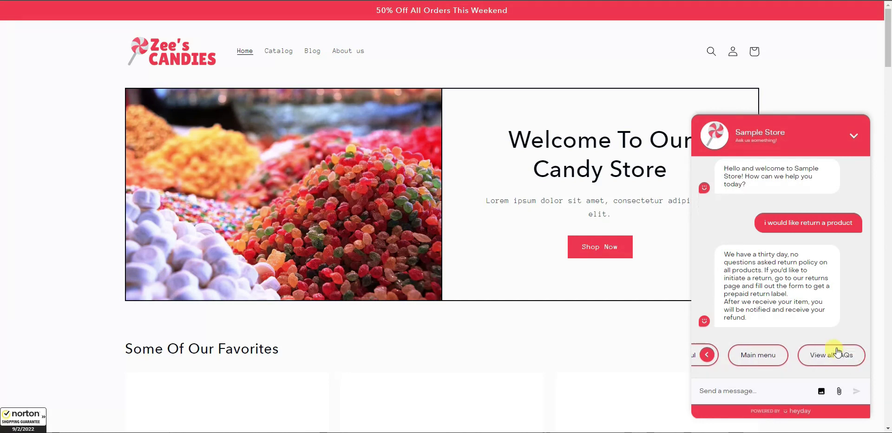
left_click(766, 355)
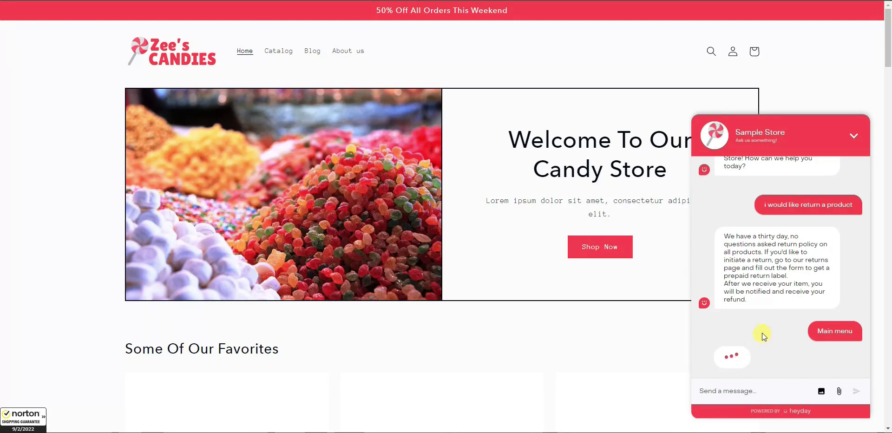
Step: Choose "Talk to a person" in the chat and send the question "when is the new chocolate restocking?"
left_click(862, 356)
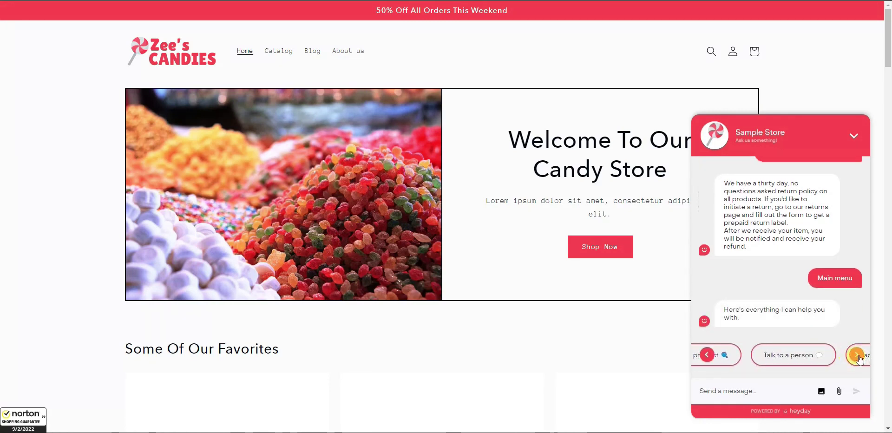
left_click(798, 358)
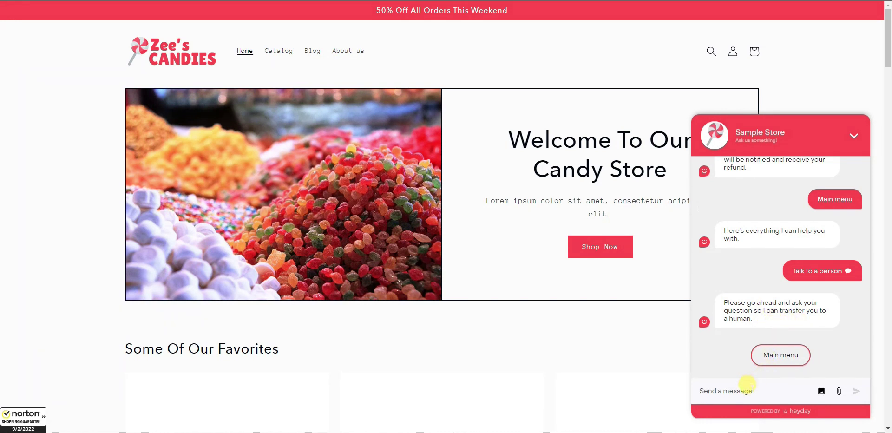
type("When is the next chocolate tasting?")
left_click(856, 391)
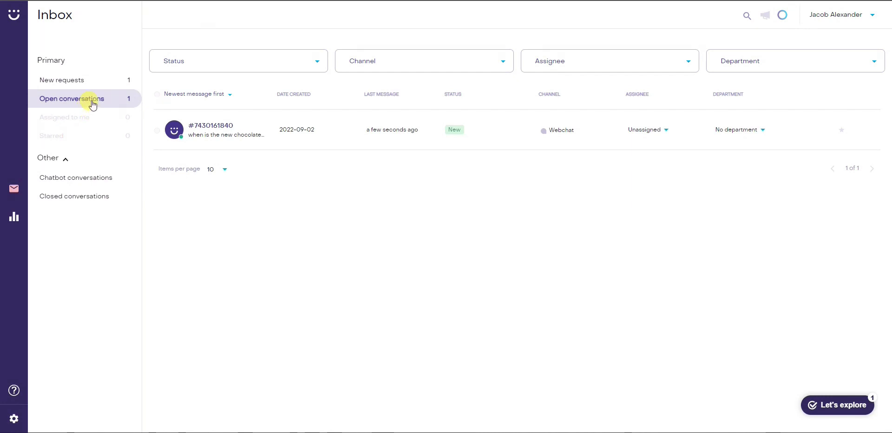
Step: Open the new webchat conversation from the Heyday inbox's open conversations and review its message history
left_click(288, 140)
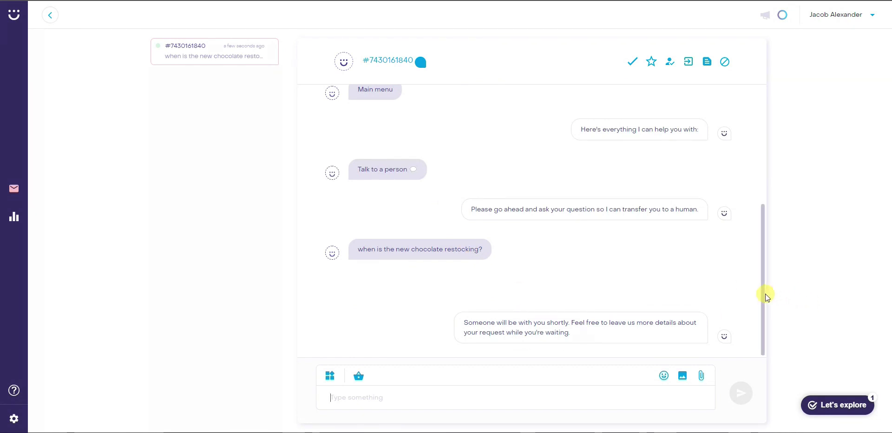
left_click_drag(762, 293, 768, 114)
scroll(607, 206, "down", 5)
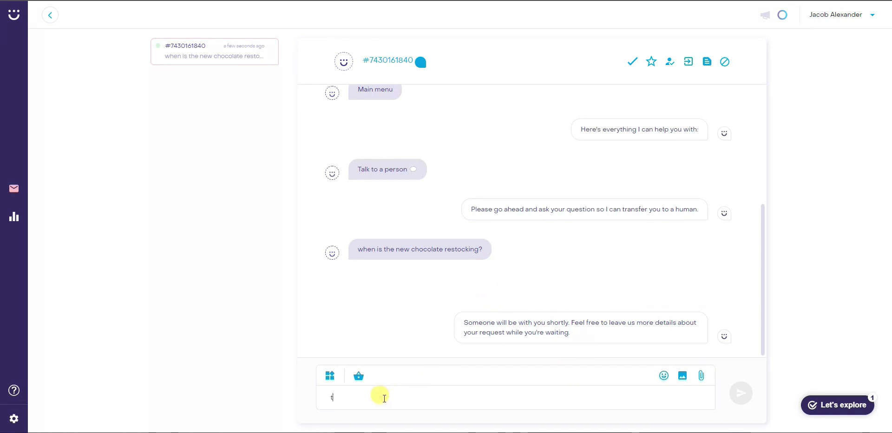
Step: Reply to the customer with "type an answerout here" and check the reply in the storefront chat
type("pe an asnwer")
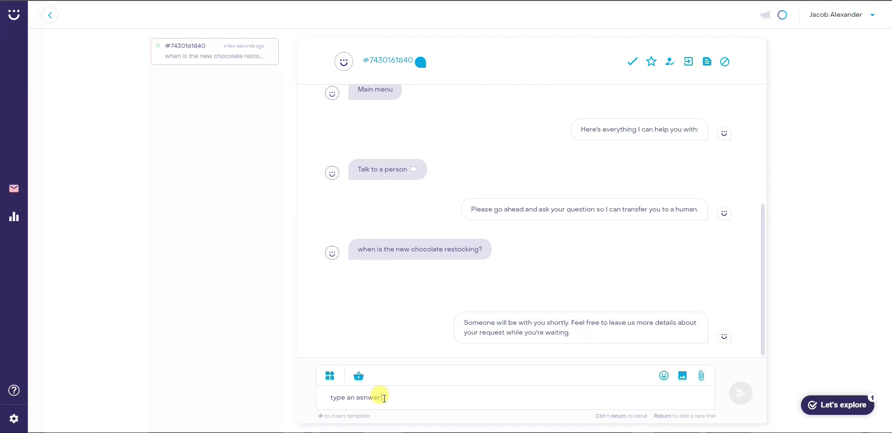
key("BackSpace")
key("BackSpace")
key("BackSpace")
key("BackSpace")
type("swerout here")
left_click(741, 393)
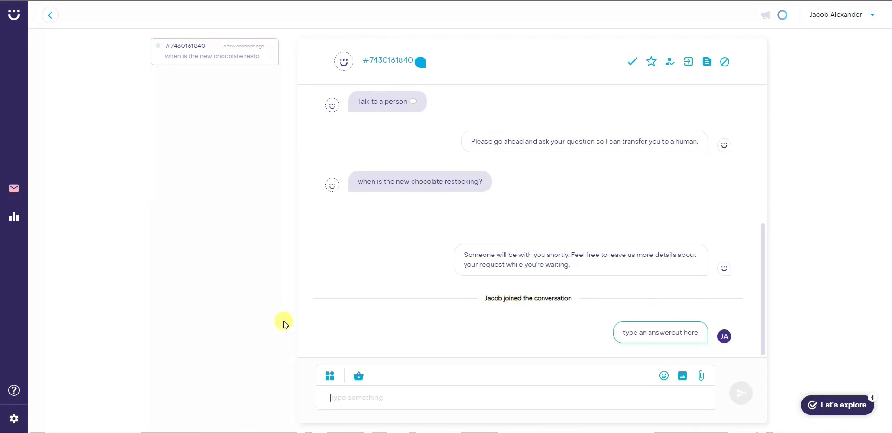
key("alt+Tab")
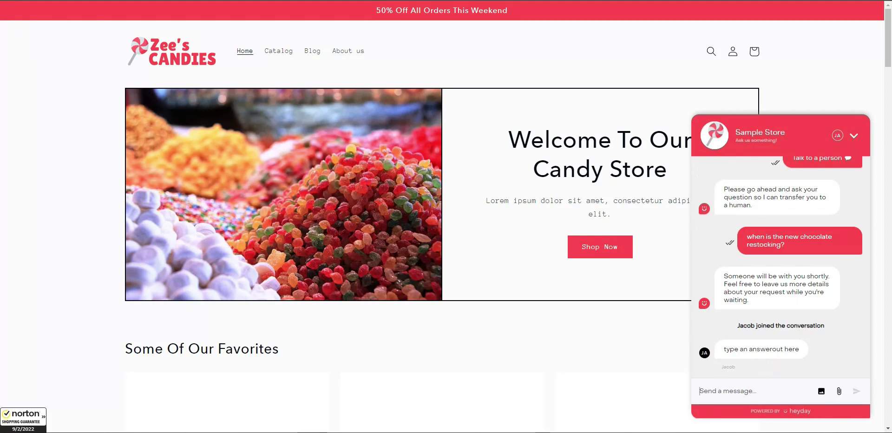
key("alt+Tab")
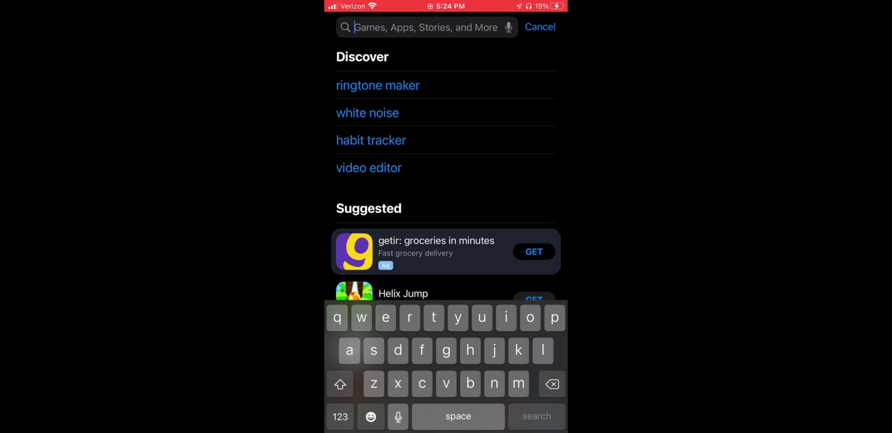
Step: Search the mobile App Store for "heyday.ai" and look over the Heyday.ai app's page
type("heyd")
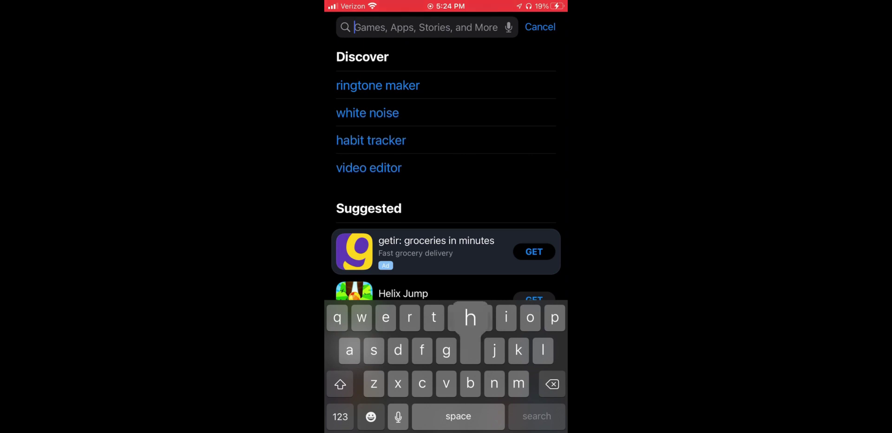
type("ay")
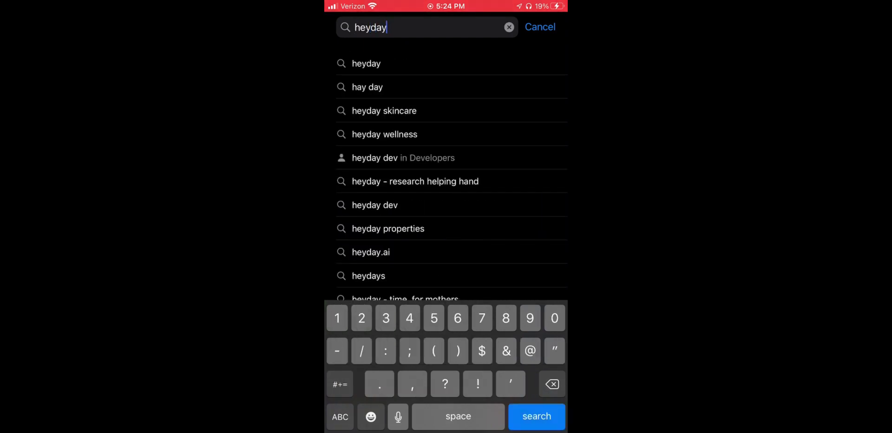
type(".ai")
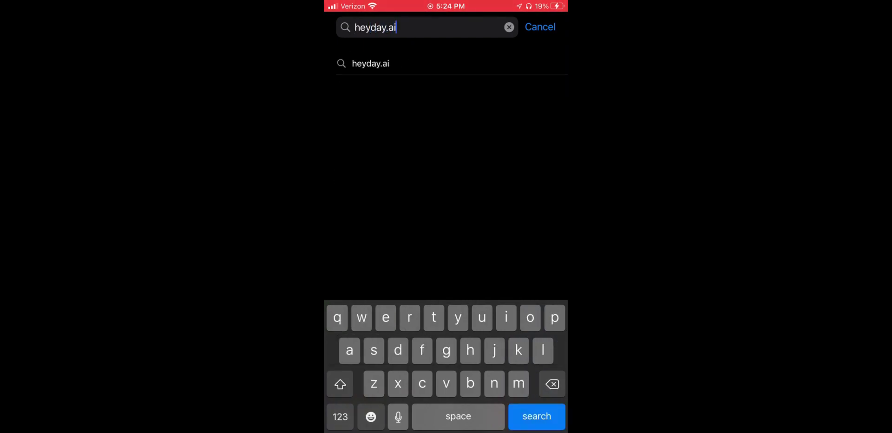
key("Return")
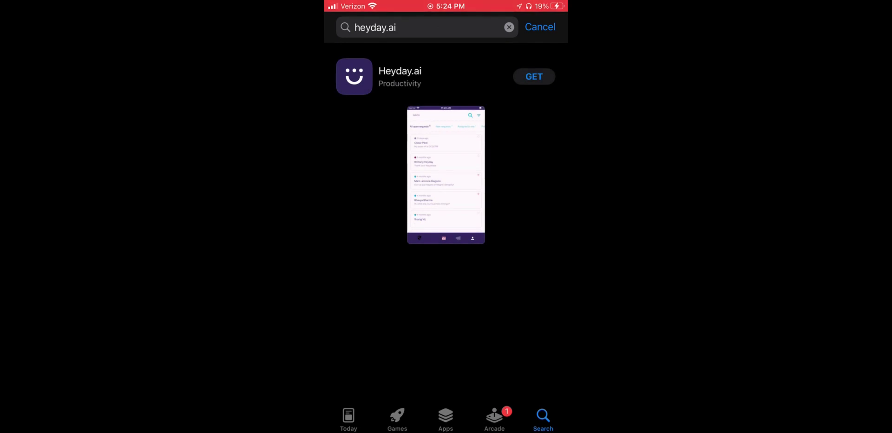
left_click(400, 75)
scroll(445, 232, "down", 3)
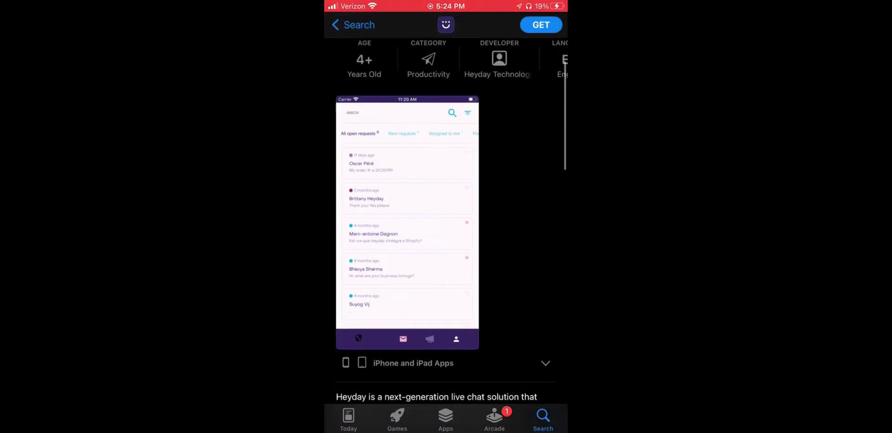
scroll(446, 232, "up", 5)
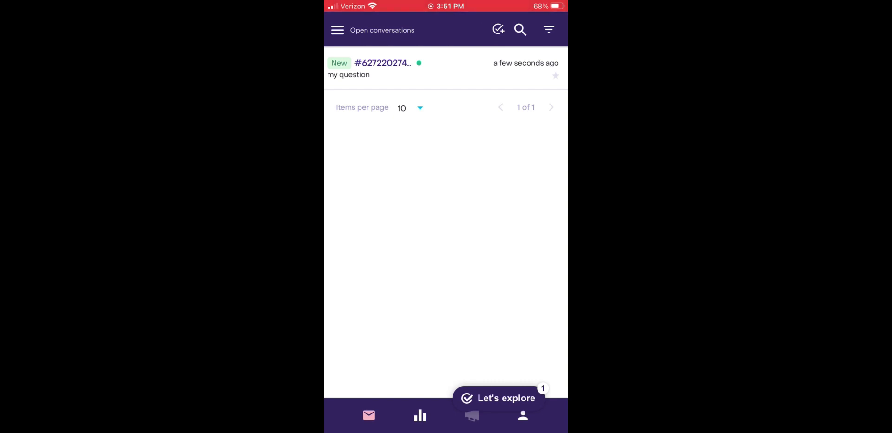
Step: Open the new "my question" conversation in the Heyday mobile app and send the reply "Hello, how can I assist you?"
left_click(381, 70)
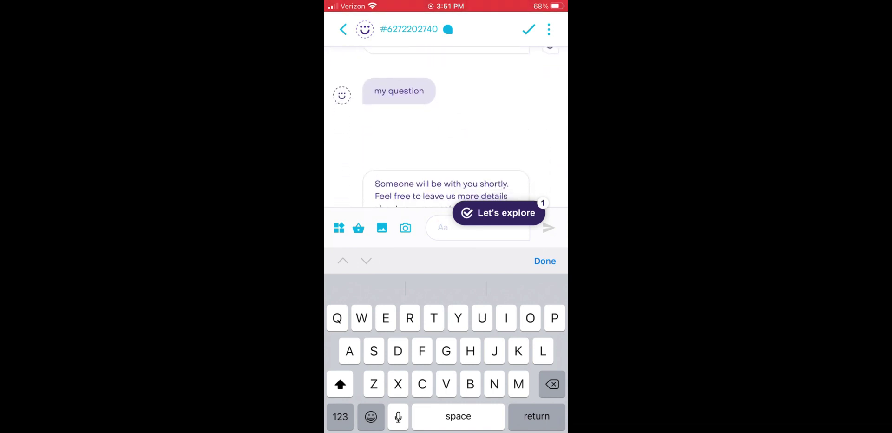
type("Hello")
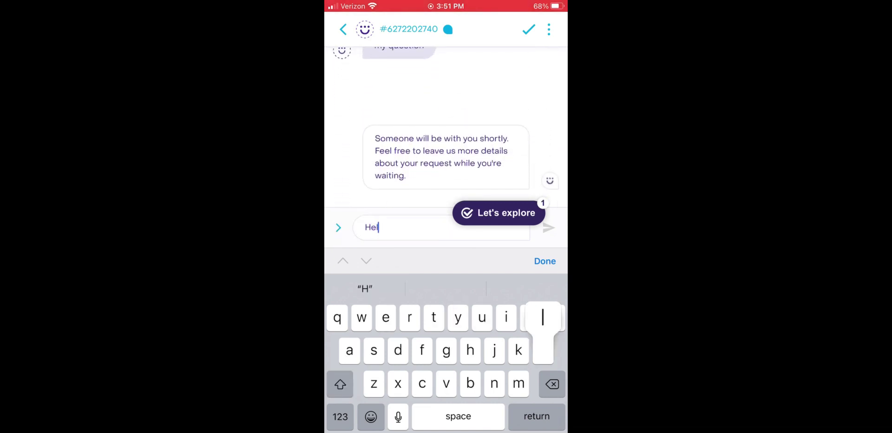
left_click(340, 416)
type(", how ")
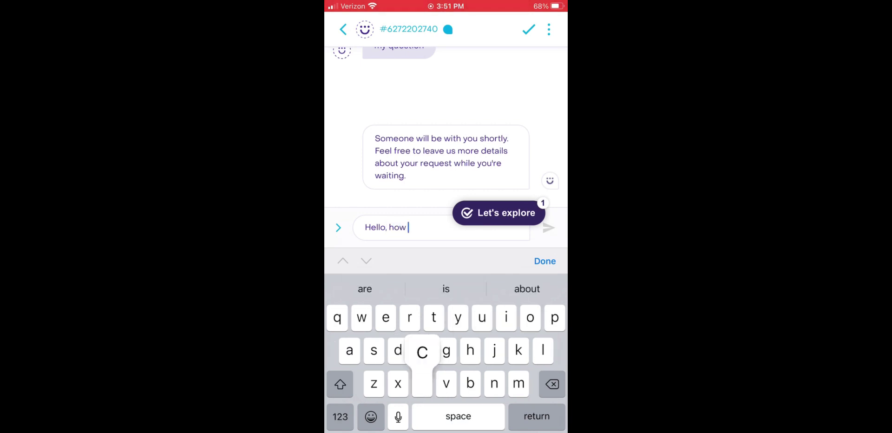
type("can I assist you")
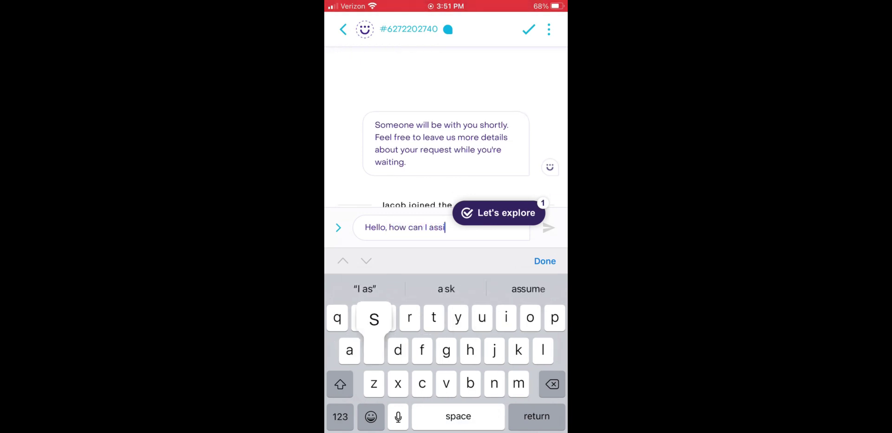
left_click(339, 416)
type("?")
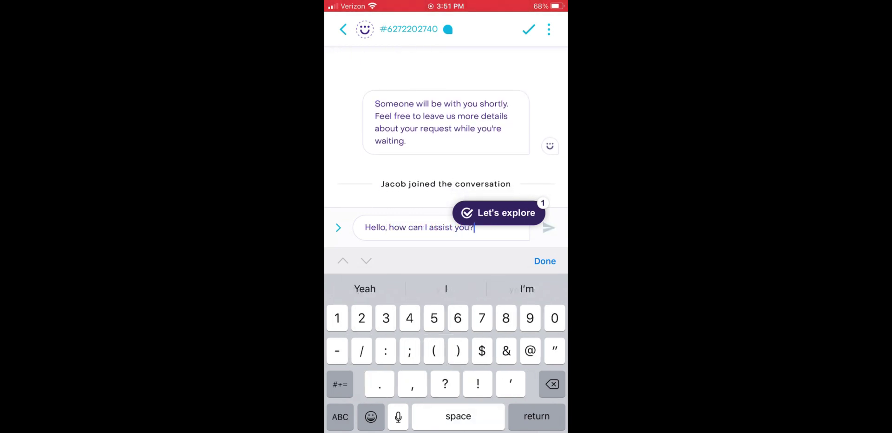
key("Return")
Step: Answer the customer's question about the new chocolate release with "Tomorrow at 5pm CT" and send it
type("Tom")
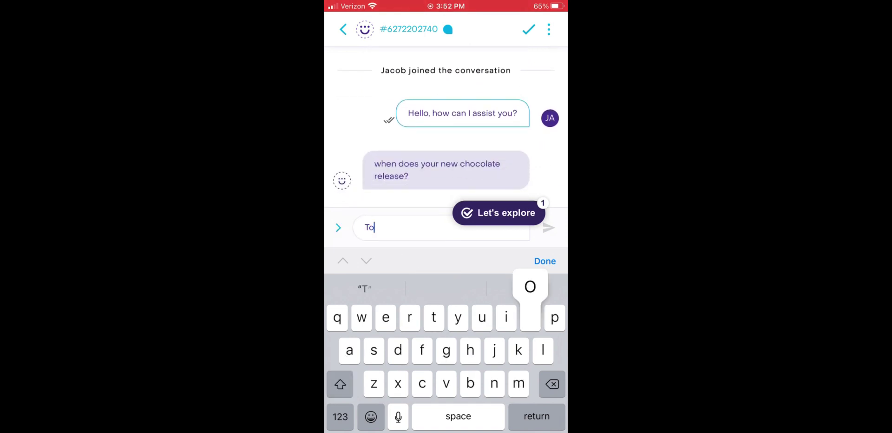
left_click(445, 289)
type("at")
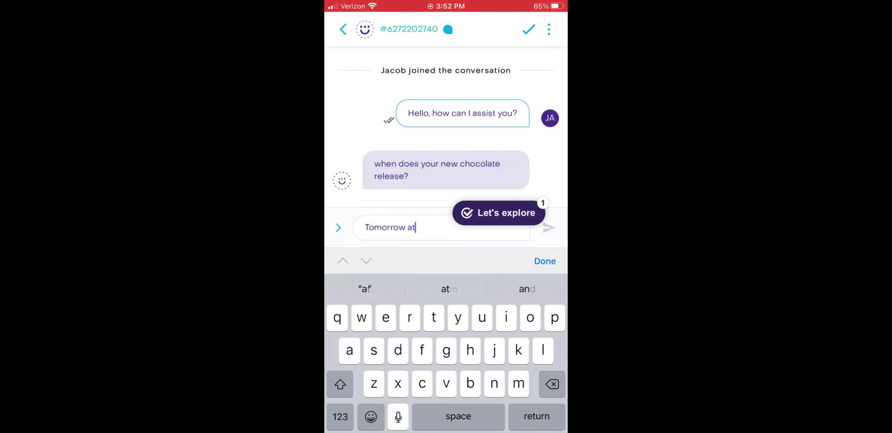
left_click(339, 416)
type("5")
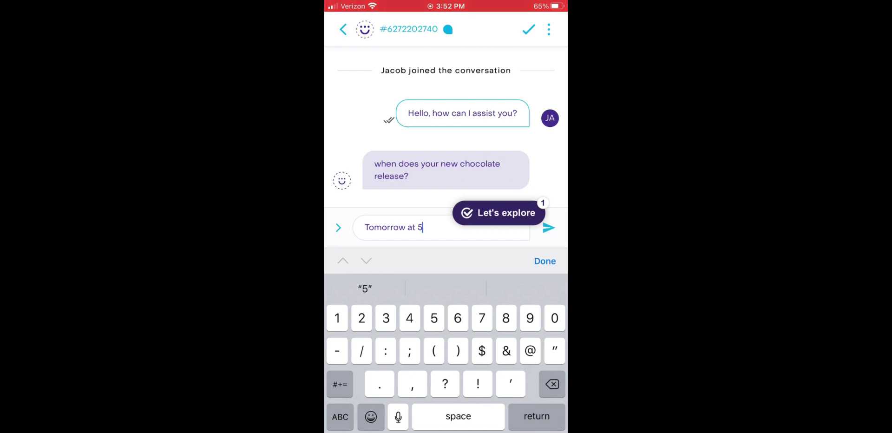
left_click(340, 417)
type("pm ")
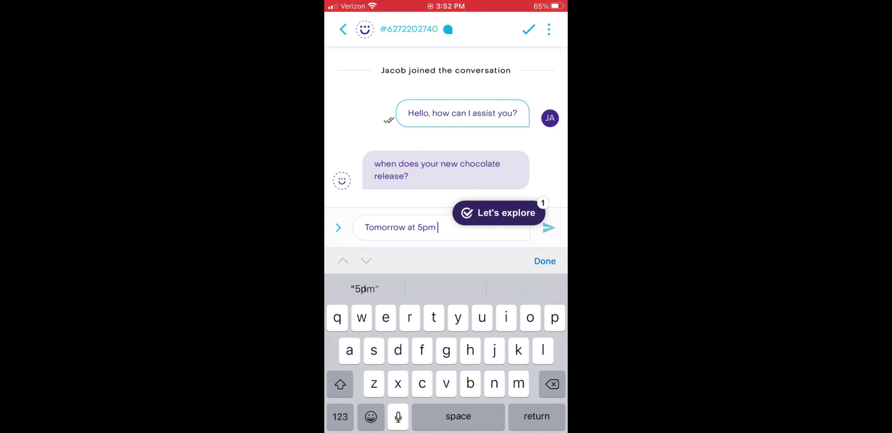
type("E")
key("BackSpace")
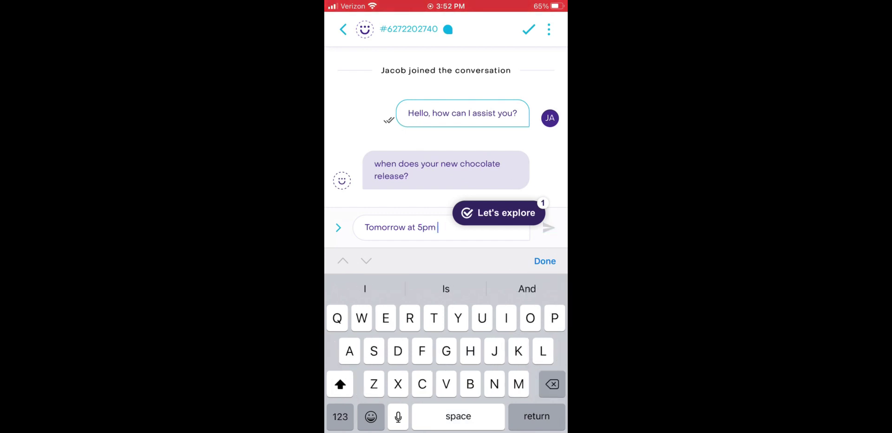
type("CT")
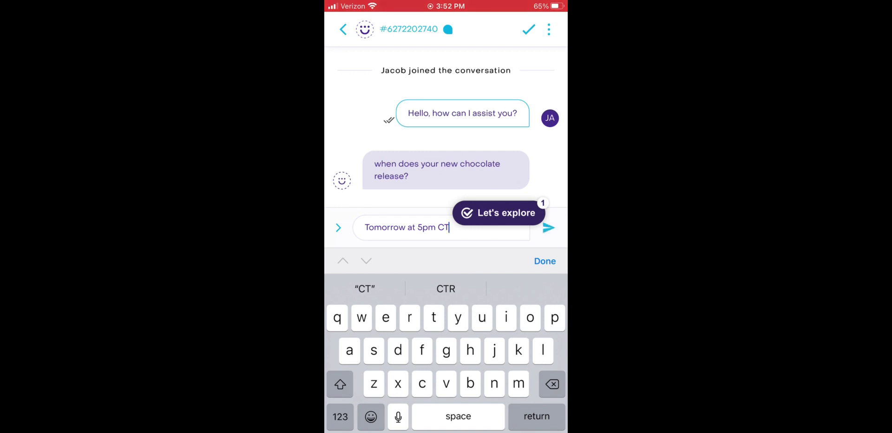
left_click(545, 261)
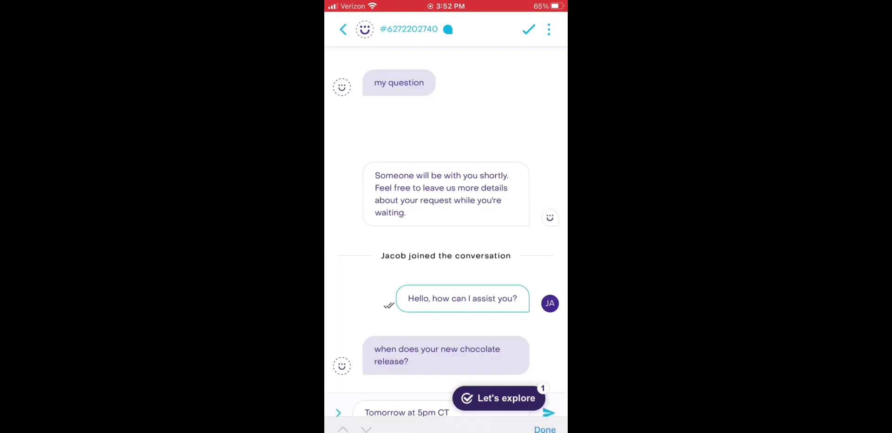
left_click(549, 413)
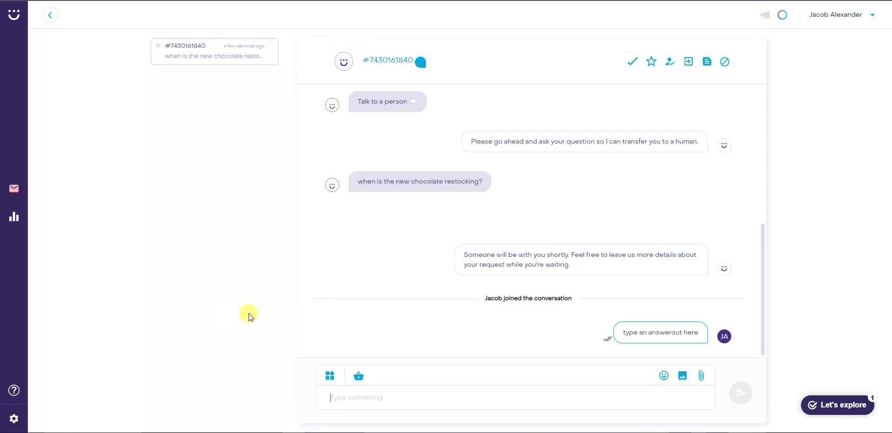
Step: Leave the conversation in the desktop inbox and view the Teammates page in the team settings
mouse_move(765, 325)
left_mouse_down()
mouse_move(764, 286)
mouse_move(770, 333)
left_mouse_up()
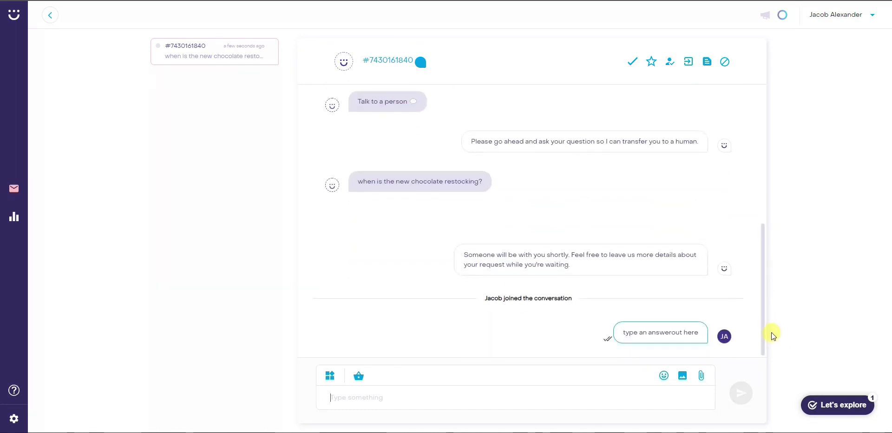
left_click(49, 15)
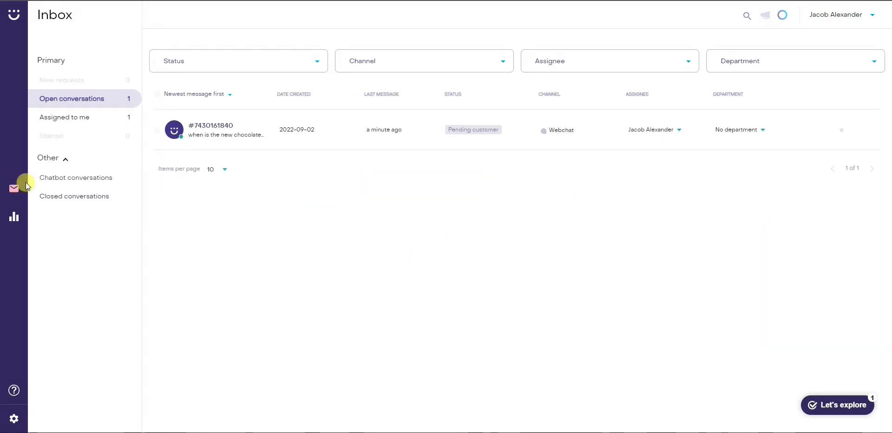
left_click(14, 418)
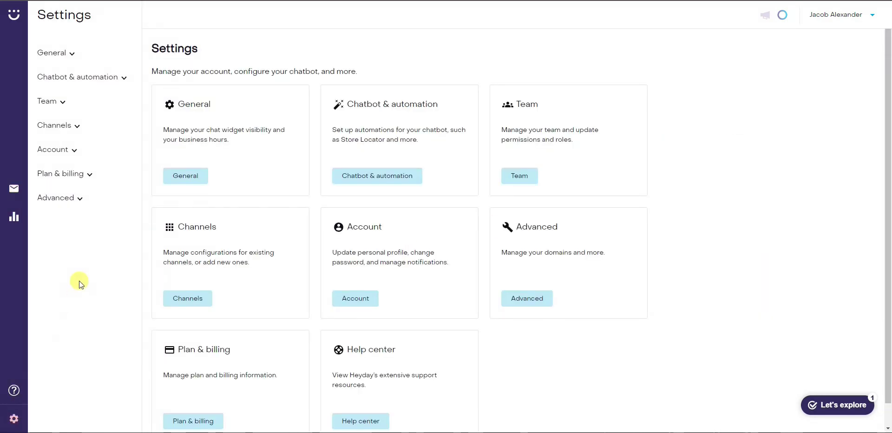
left_click(60, 103)
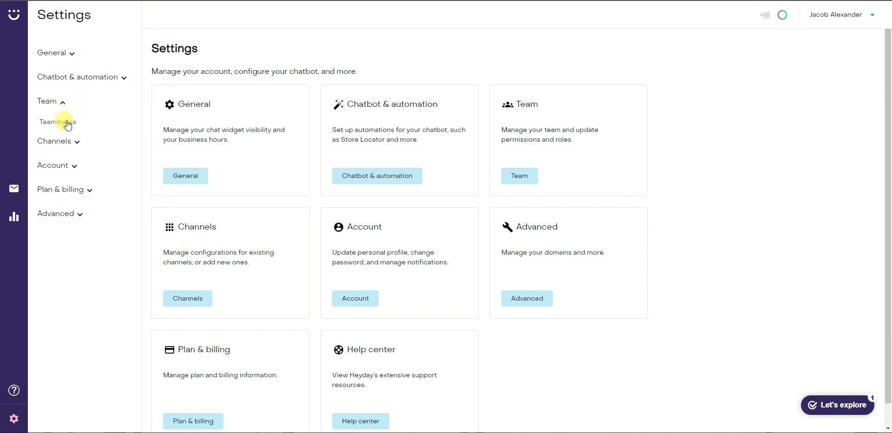
left_click(67, 123)
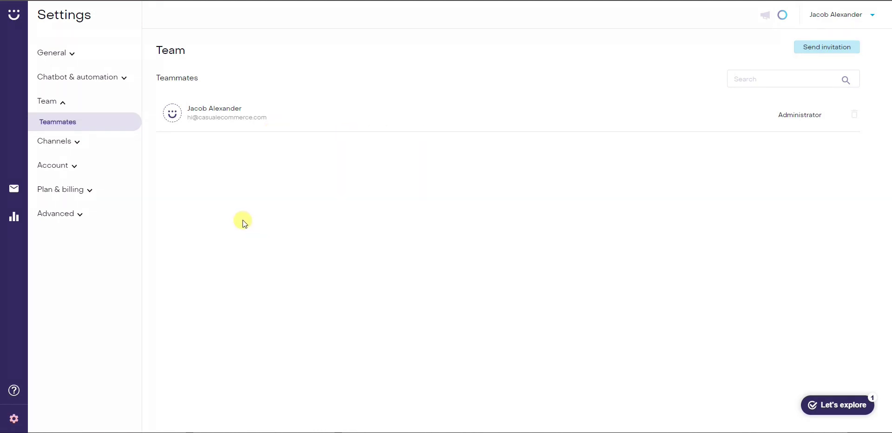
Step: Return to the inbox's open conversations and look over the Assignee and Department filter options without applying any
left_click(13, 188)
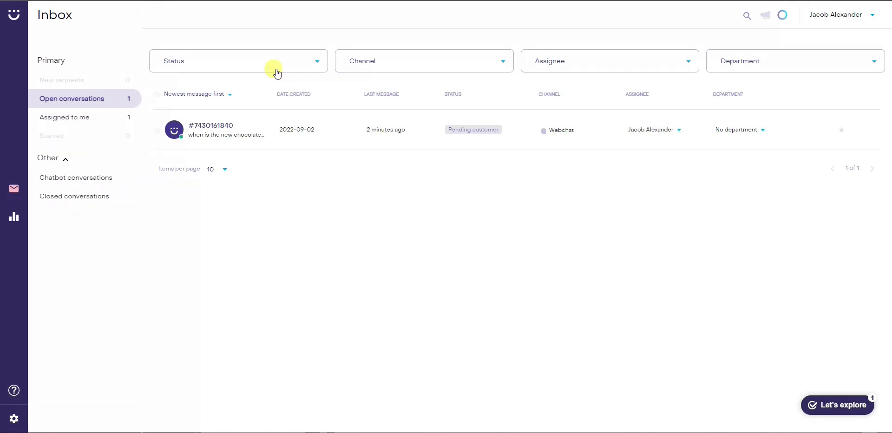
left_click(613, 63)
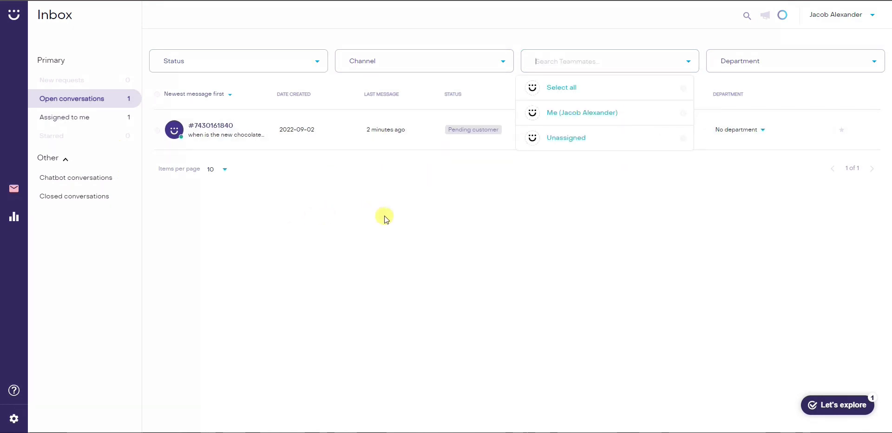
left_click(595, 204)
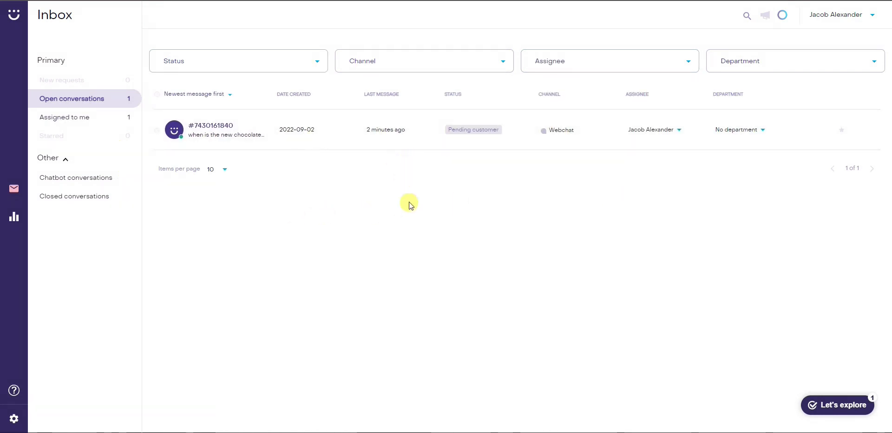
left_click(818, 55)
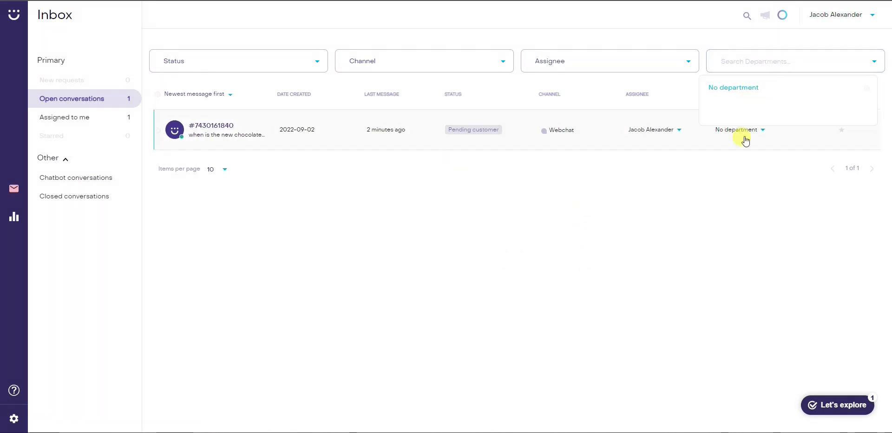
left_click(728, 164)
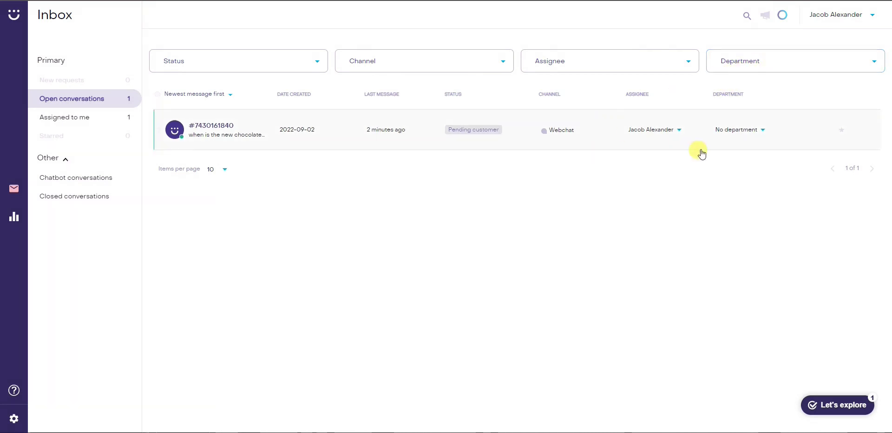
Step: Select the chocolate restocking conversation and close it with the satisfaction survey sent
left_click(157, 134)
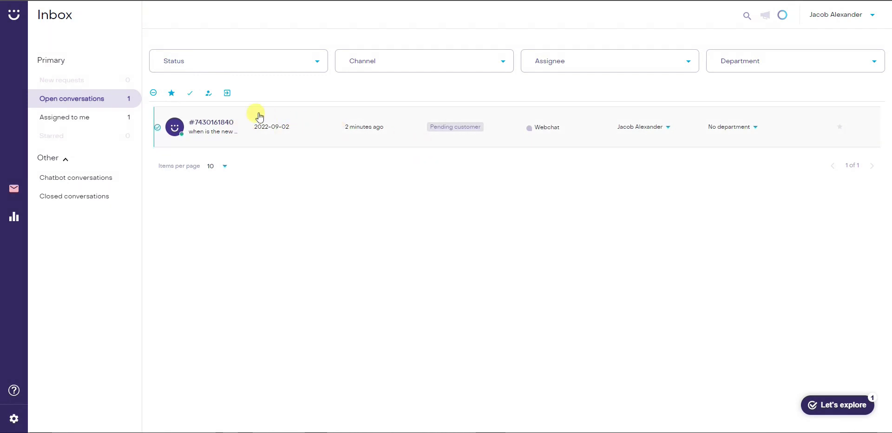
left_click(191, 95)
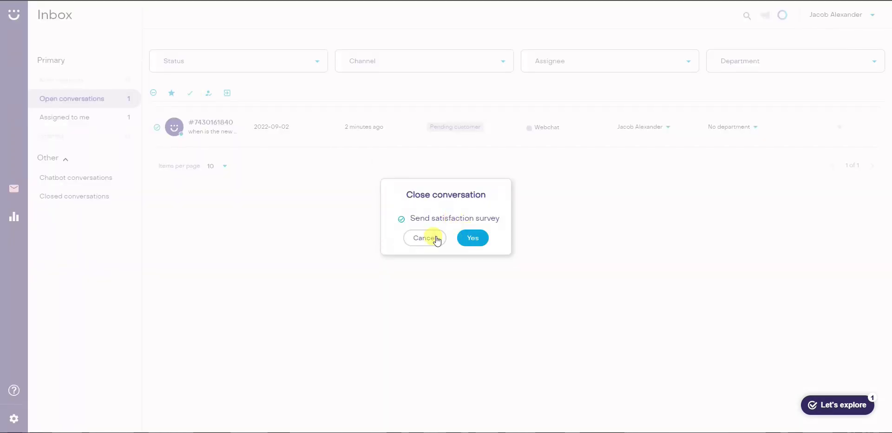
left_click(469, 239)
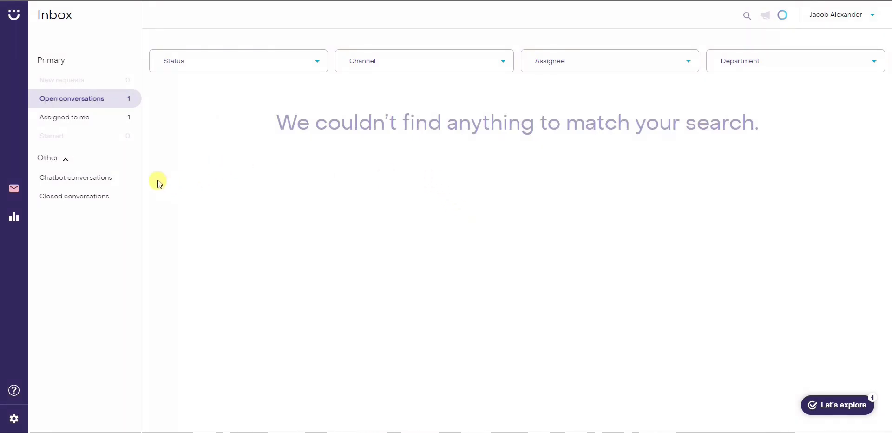
Step: Review the inbox's closed conversations and chatbot conversations, ending on the closed ones
left_click(112, 198)
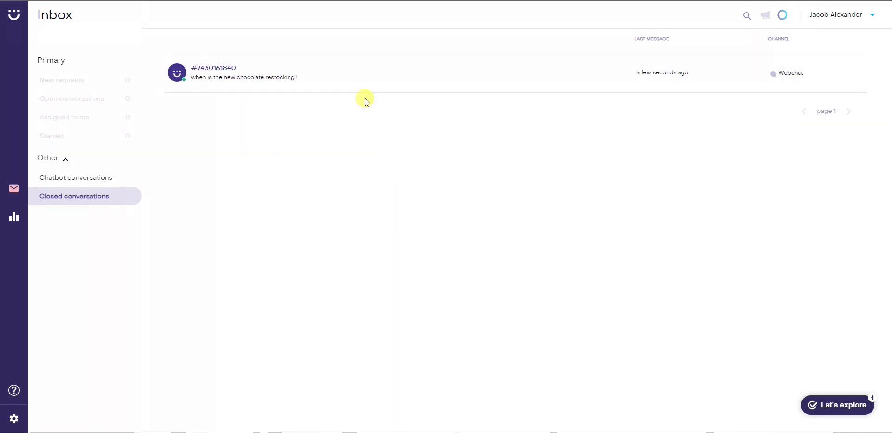
left_click(88, 179)
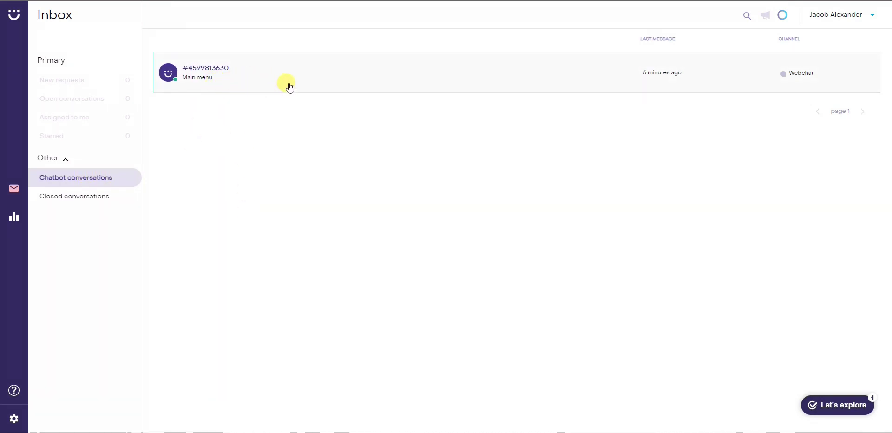
left_click(103, 194)
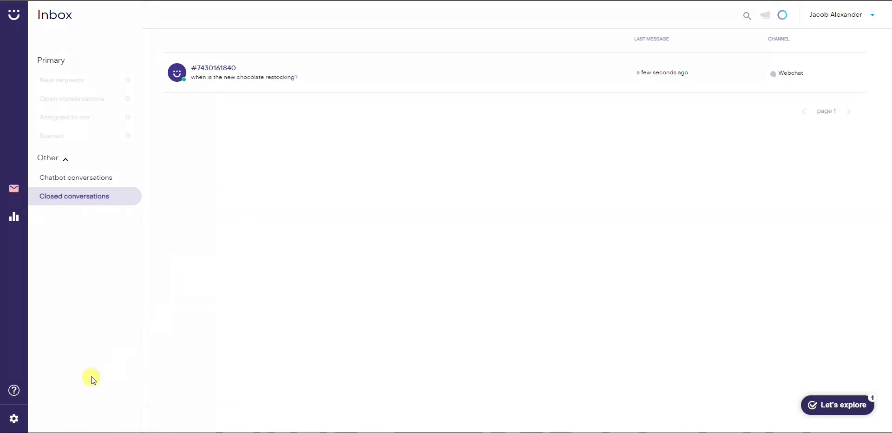
Step: Look through the channel settings for Facebook Messenger, Instagram and Email to see how each is connected
left_click(17, 417)
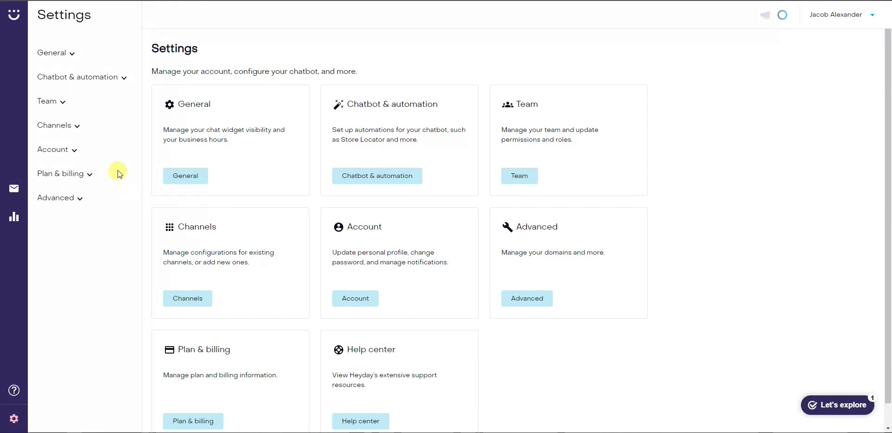
left_click(78, 126)
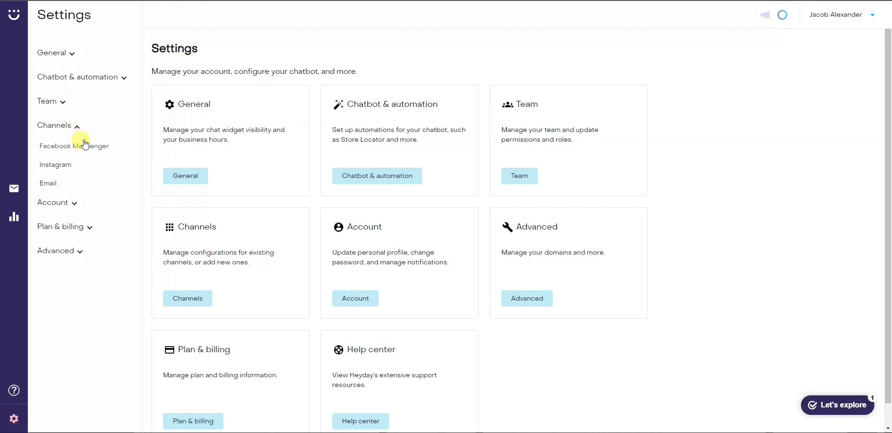
left_click(86, 149)
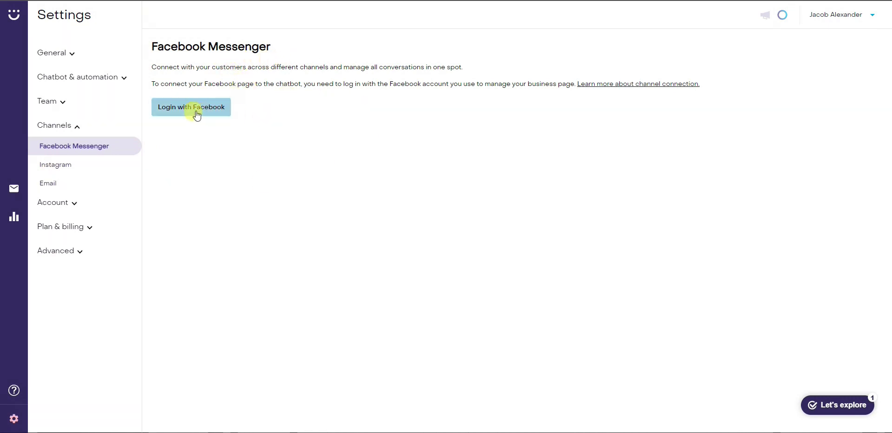
left_click(80, 164)
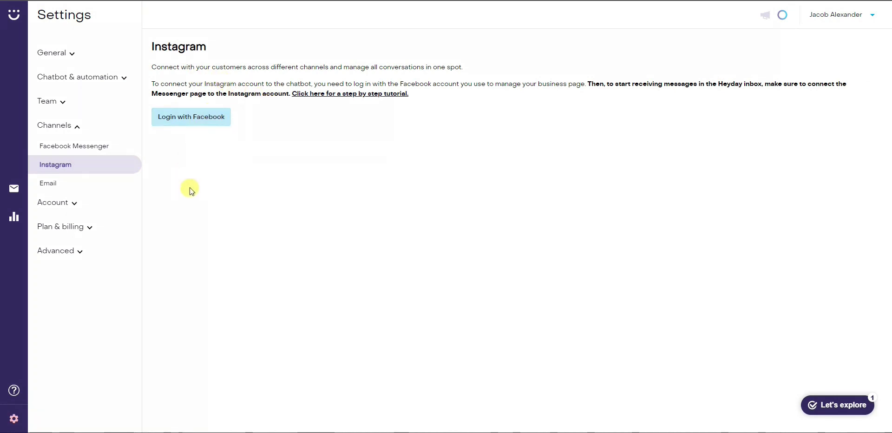
left_click(80, 184)
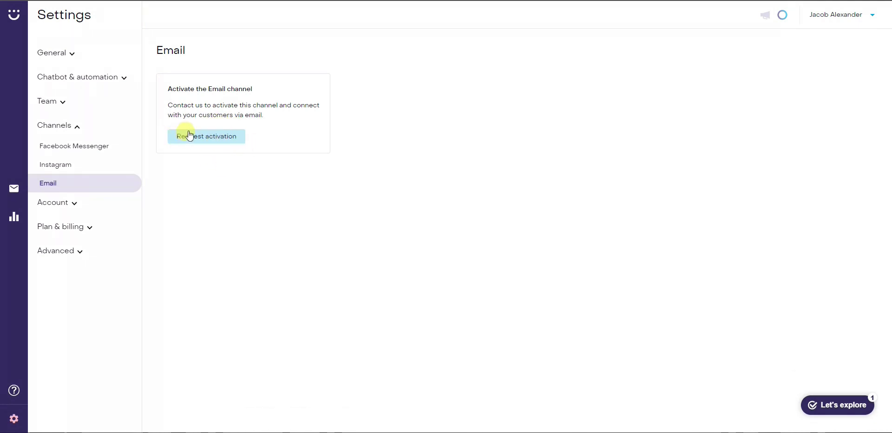
Step: Look over the account's profile settings, then expand the Plan & billing settings
left_click(79, 204)
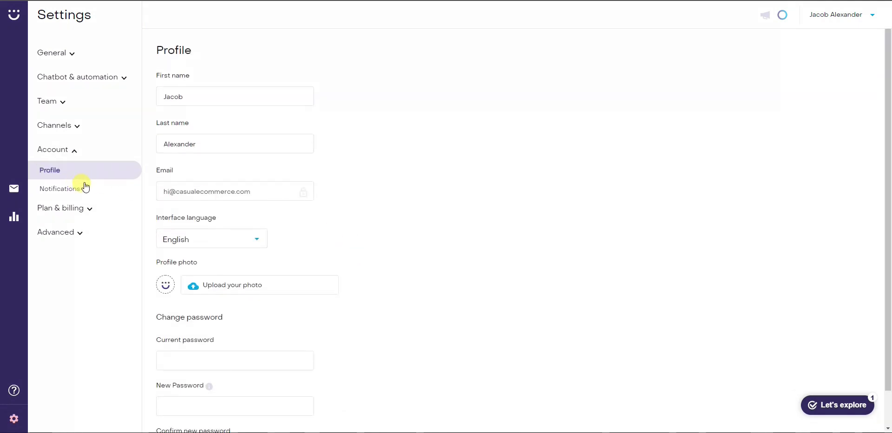
left_click(74, 155)
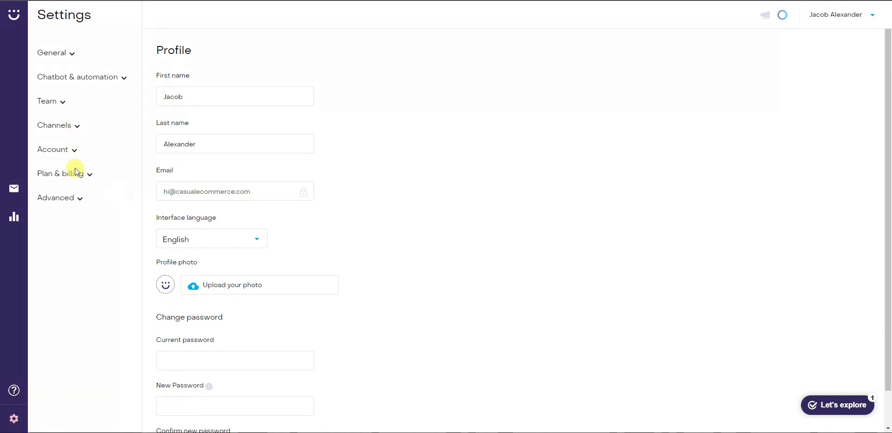
left_click(87, 175)
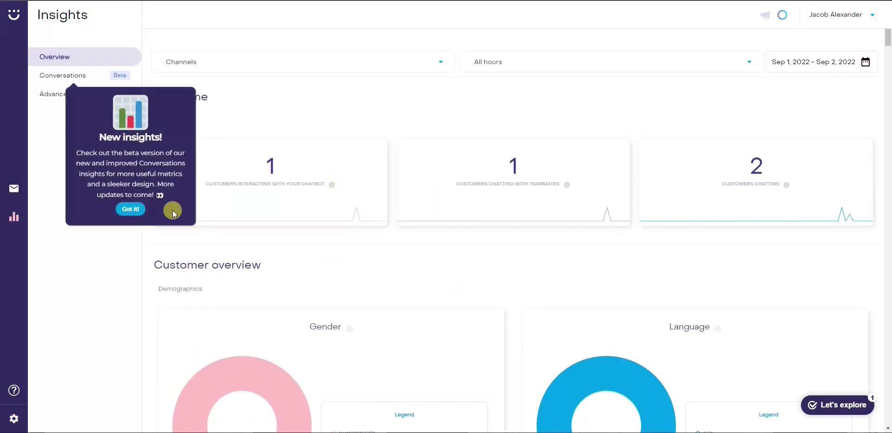
Step: Dismiss the new insights announcement and review the Real-time and Customer overview sections of the Insights overview
left_click(131, 209)
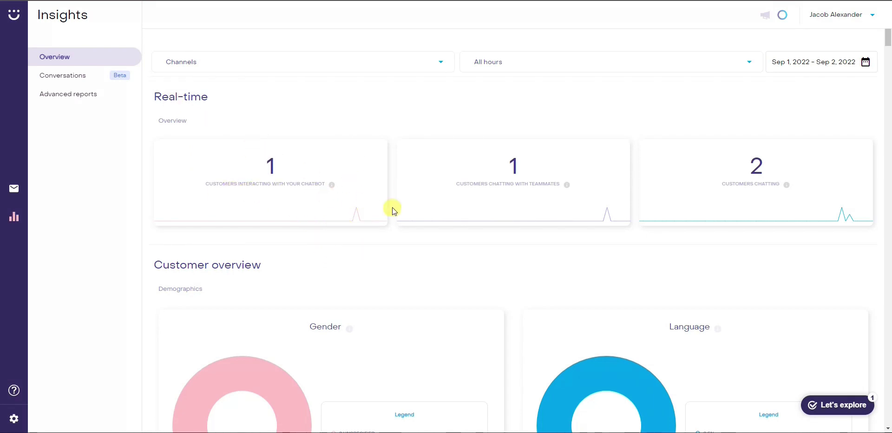
scroll(585, 195, "down", 2)
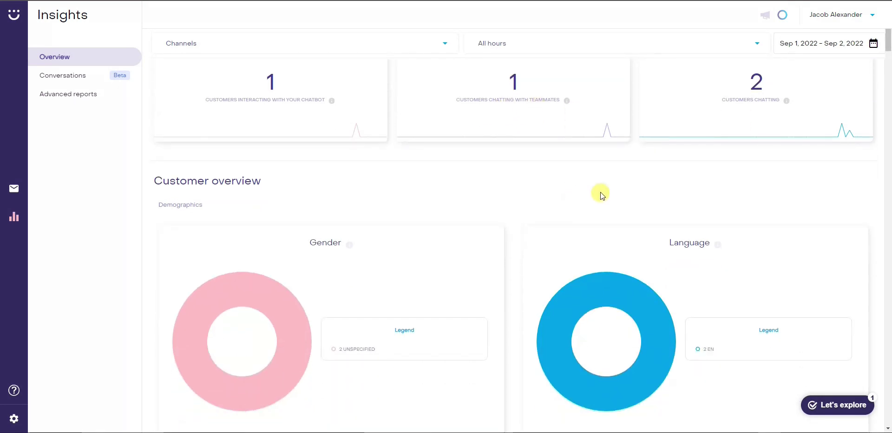
scroll(756, 157, "up", 1)
scroll(650, 139, "down", 3)
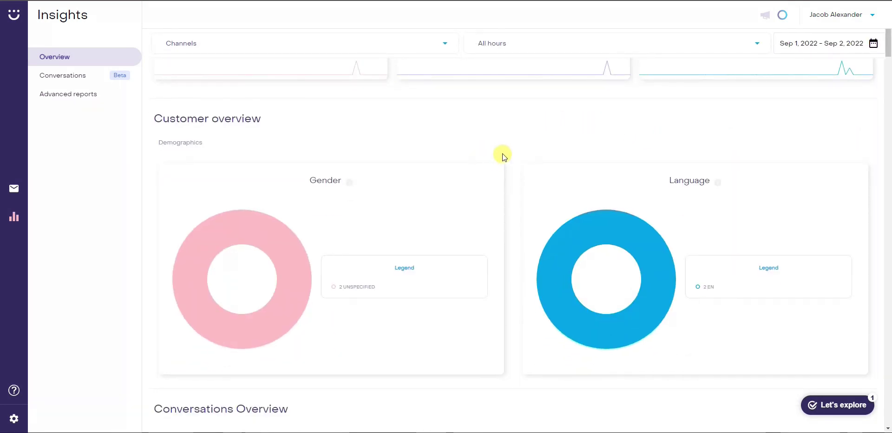
scroll(487, 140, "down", 2)
scroll(487, 148, "up", 1)
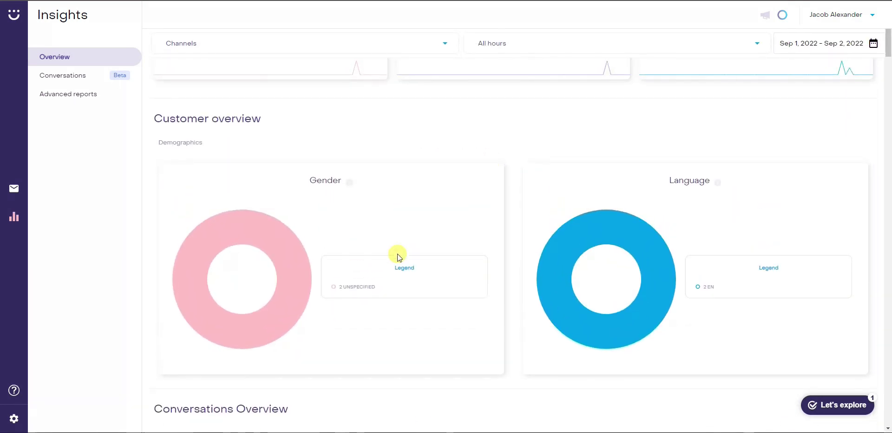
scroll(460, 209, "down", 1)
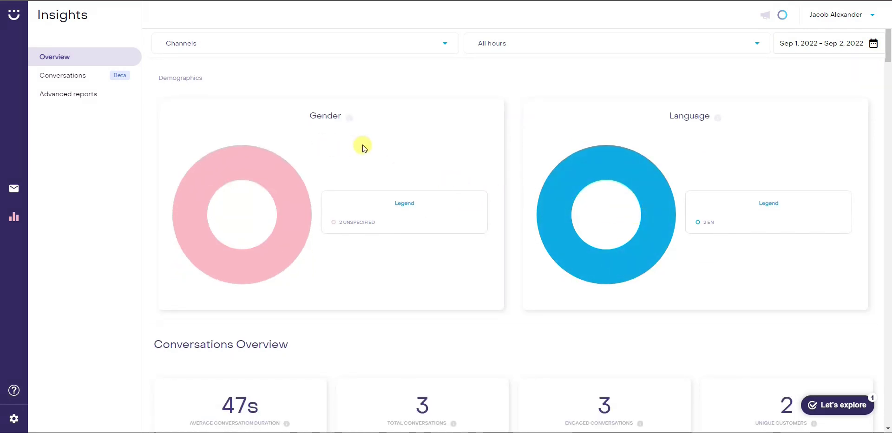
Step: Examine the Conversations Overview metrics, including average duration, engagement type, number of messages and conversation traffic by hour
scroll(366, 139, "down", 4)
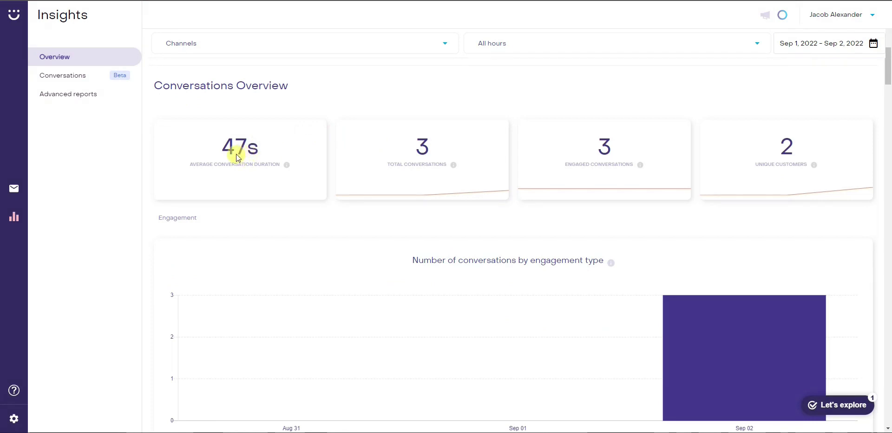
scroll(279, 179, "down", 1)
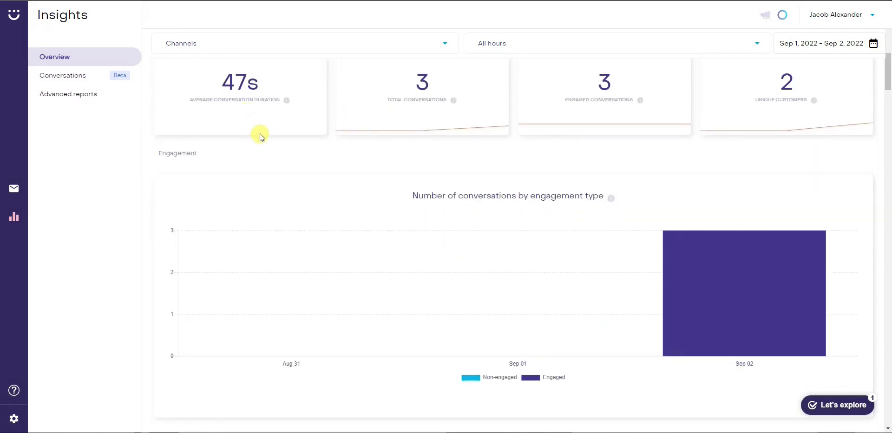
scroll(260, 133, "up", 1)
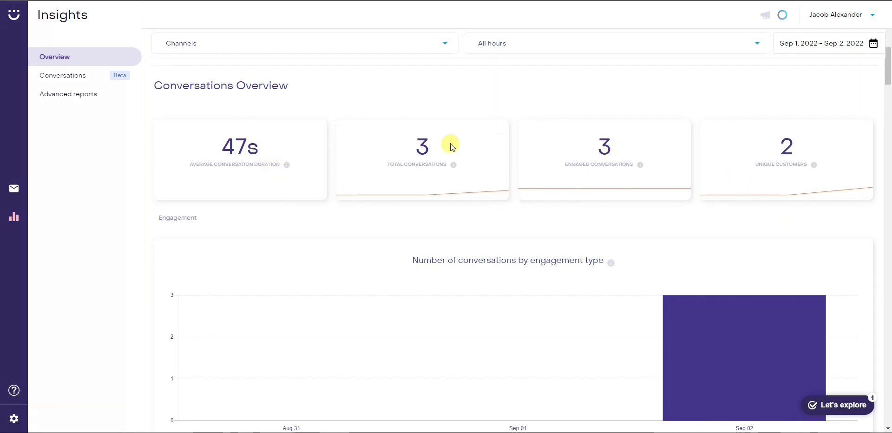
scroll(583, 187, "down", 1)
scroll(434, 181, "down", 5)
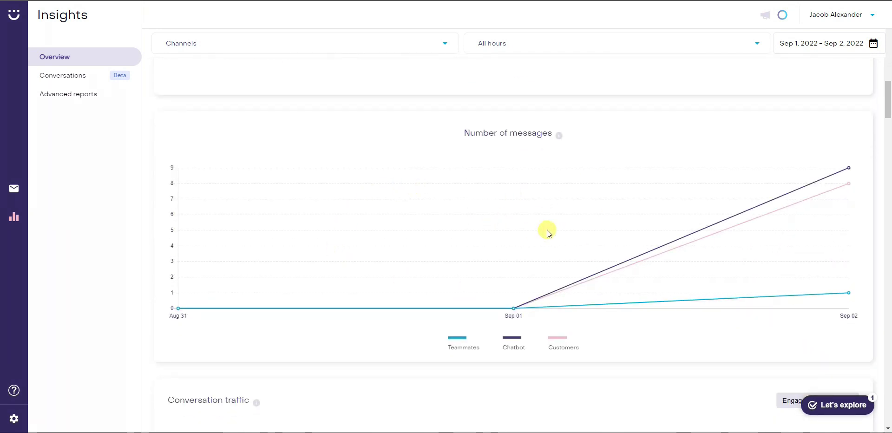
scroll(545, 230, "down", 5)
scroll(417, 182, "down", 3)
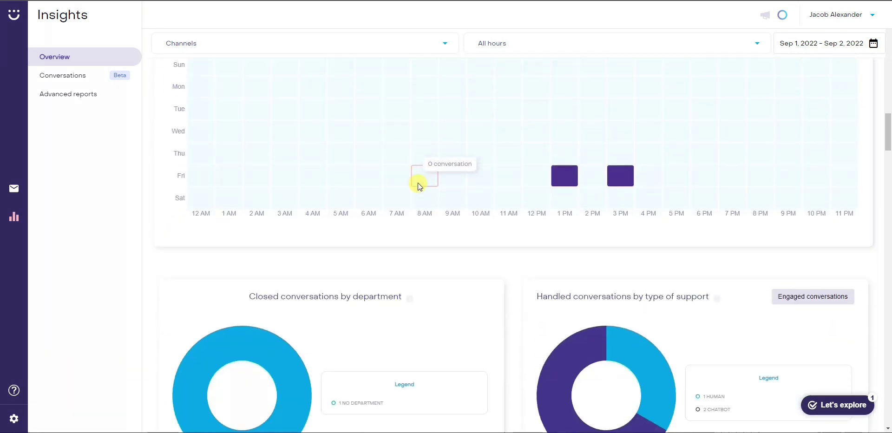
Step: Review the Chatbot sales, Chatbot performance and transfer request sections, and return to the beginning of the Insights overview
scroll(525, 194, "down", 4)
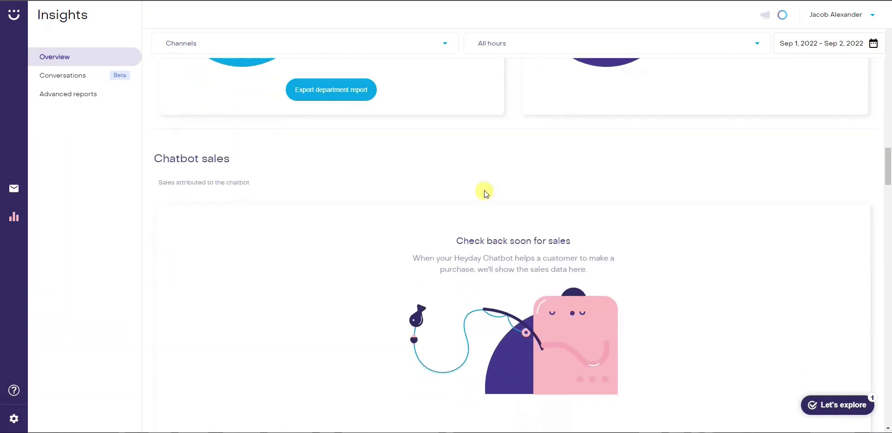
scroll(434, 186, "down", 2)
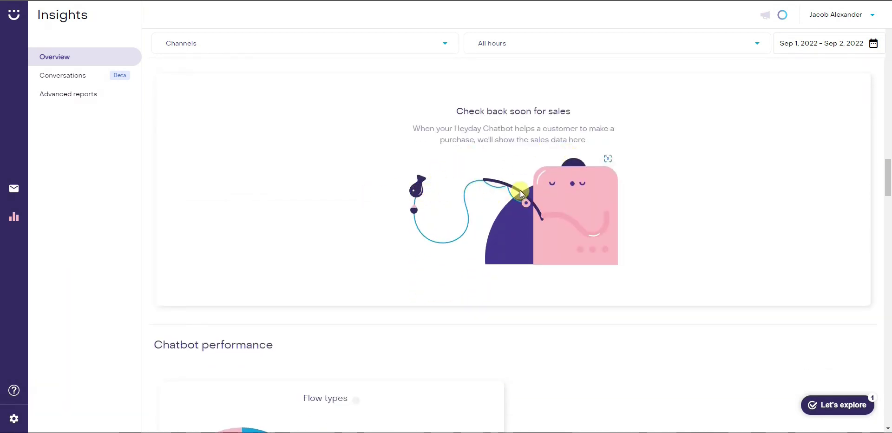
scroll(416, 188, "up", 1)
scroll(416, 187, "up", 1)
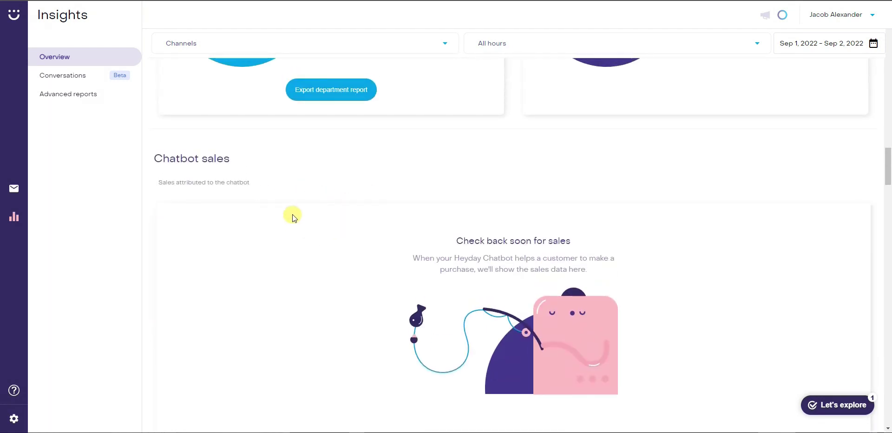
scroll(292, 215, "down", 5)
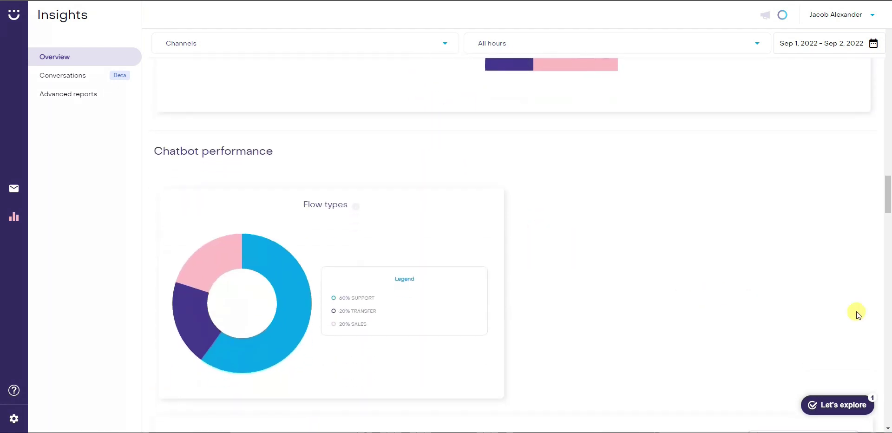
scroll(858, 314, "down", 9)
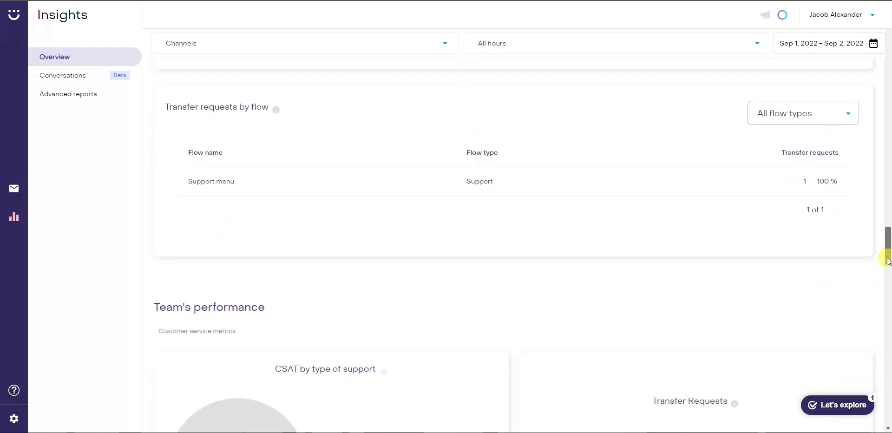
left_click_drag(887, 261, 878, 40)
scroll(349, 227, "up", 1)
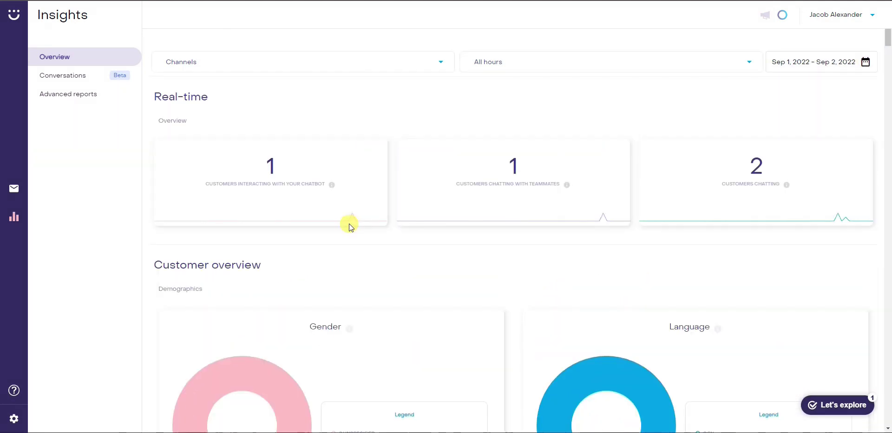
Step: Examine the beta Conversations insights, covering overview metrics, conversations by channel and support type, and transfer requests
left_click(76, 82)
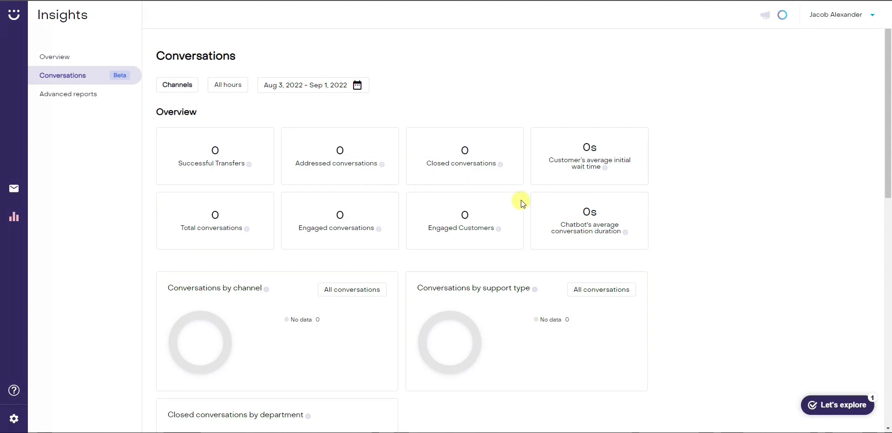
scroll(249, 235, "down", 2)
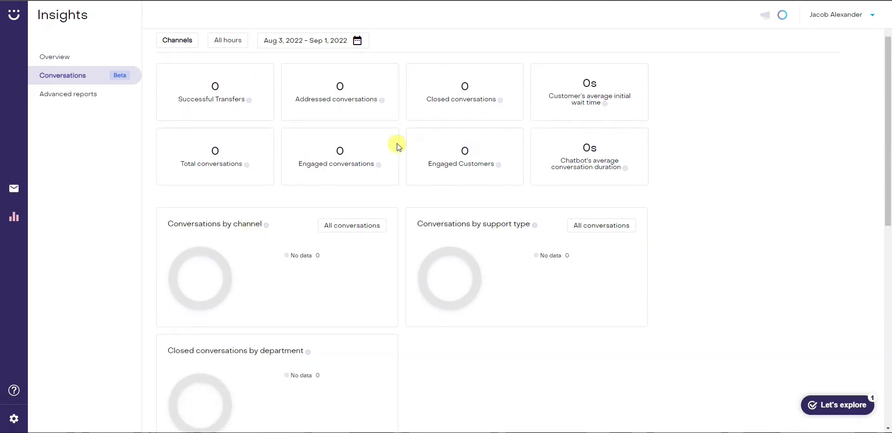
scroll(322, 188, "down", 1)
scroll(404, 235, "down", 2)
scroll(306, 210, "down", 5)
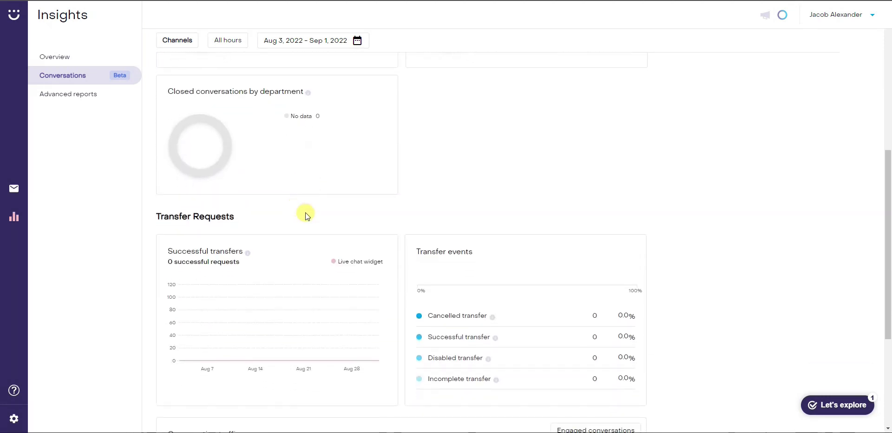
scroll(500, 259, "up", 9)
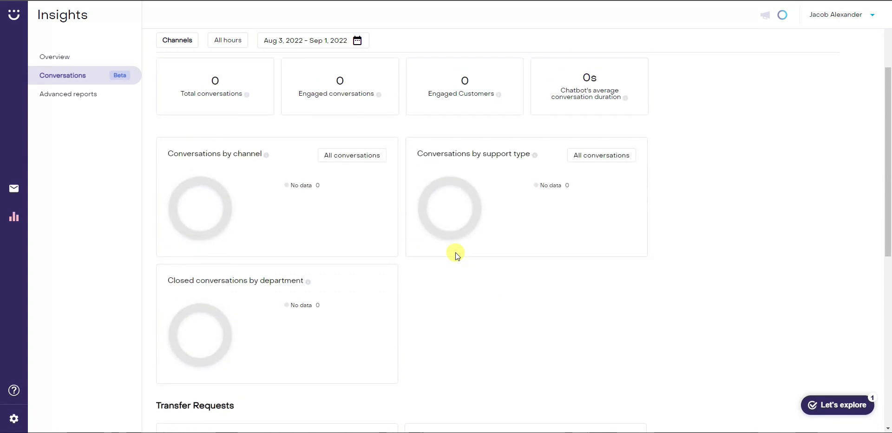
Step: View the Advanced reports options with the report import announcement dismissed, and return to the inbox's open conversations
left_click(77, 98)
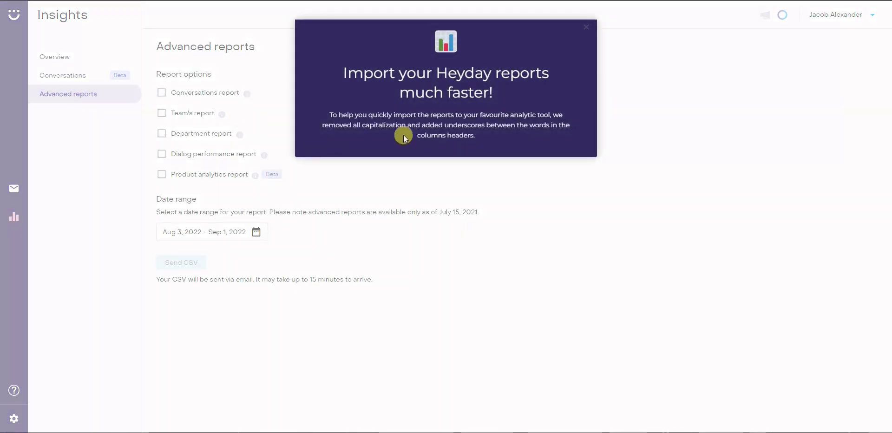
left_click(584, 36)
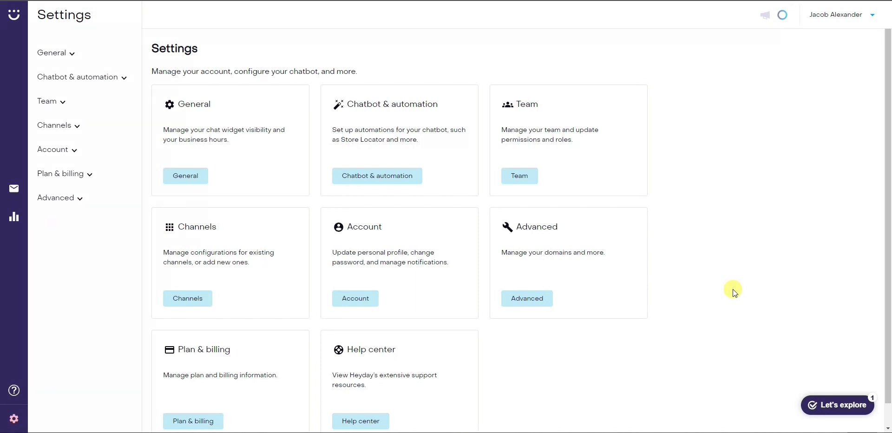
left_click(12, 193)
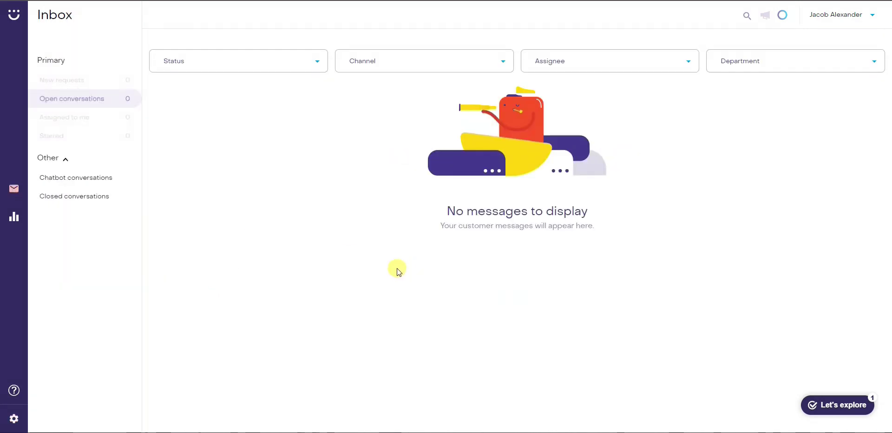